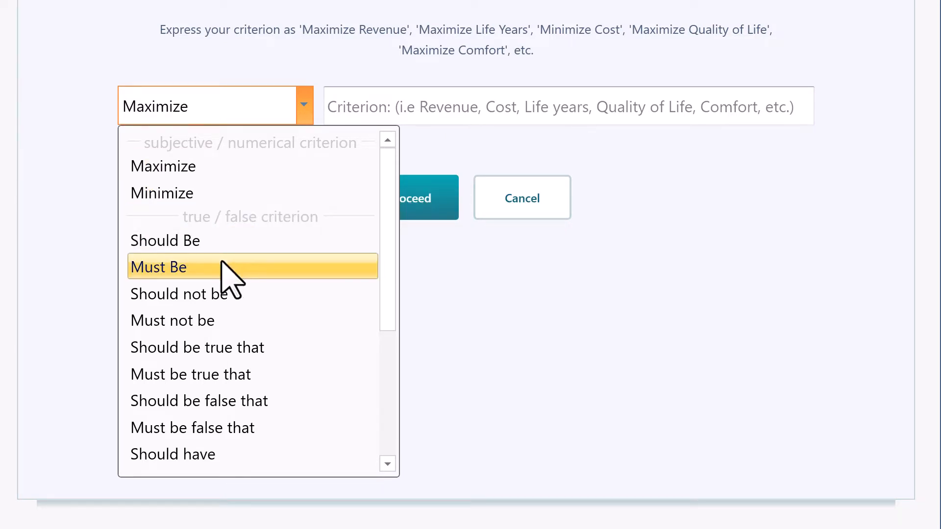
Define the first criterion as Maximize "hourly wage" and make it a numerical type.
{"action": "scroll", "coordinate": [225, 342], "scroll_direction": "down", "scroll_amount": 1}
{"action": "scroll", "coordinate": [229, 461], "scroll_direction": "down", "scroll_amount": 5}
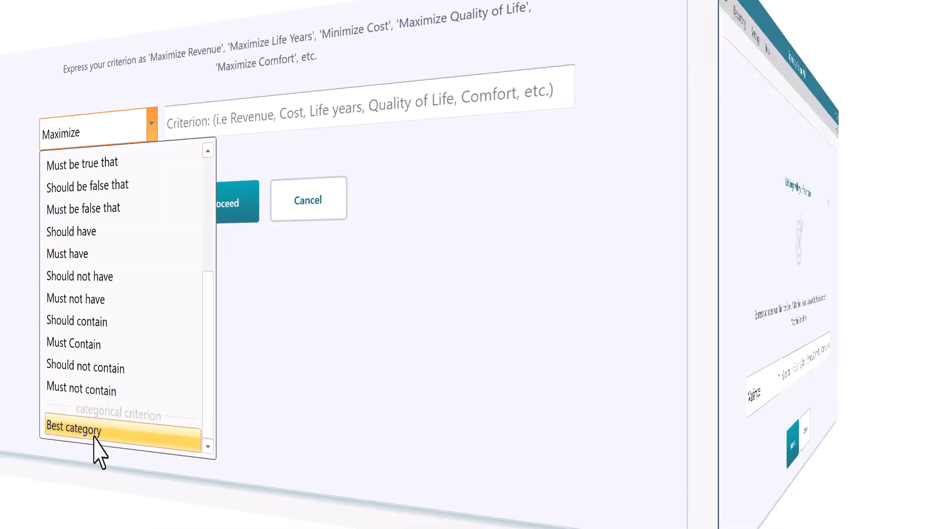
{"action": "left_click", "coordinate": [306, 390]}
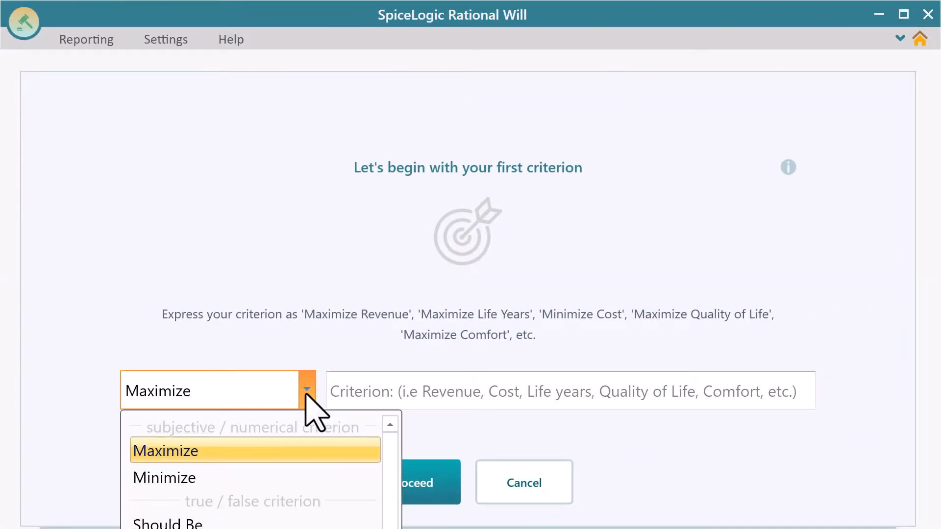
{"action": "left_click", "coordinate": [231, 452]}
{"action": "left_click", "coordinate": [388, 392]}
{"action": "type", "text": "hourly wage"}
{"action": "left_click", "coordinate": [452, 497]}
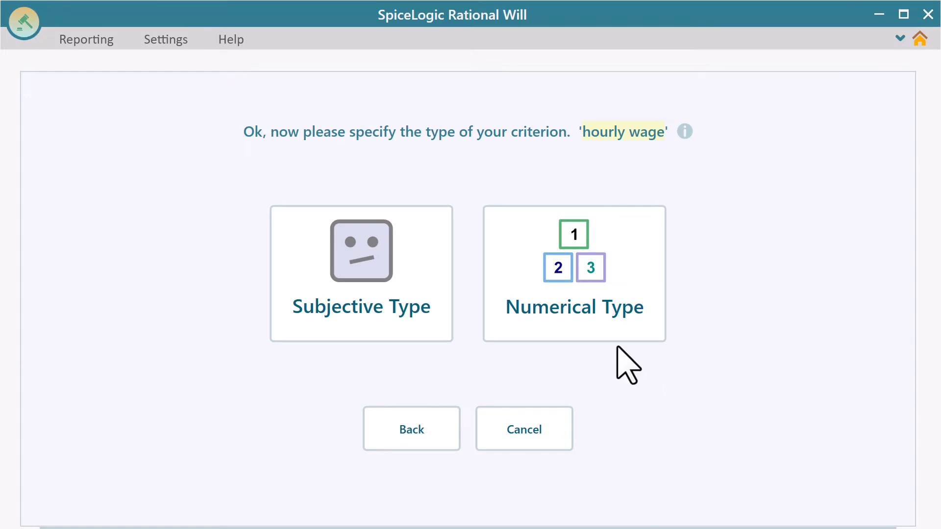
{"action": "left_click", "coordinate": [634, 335]}
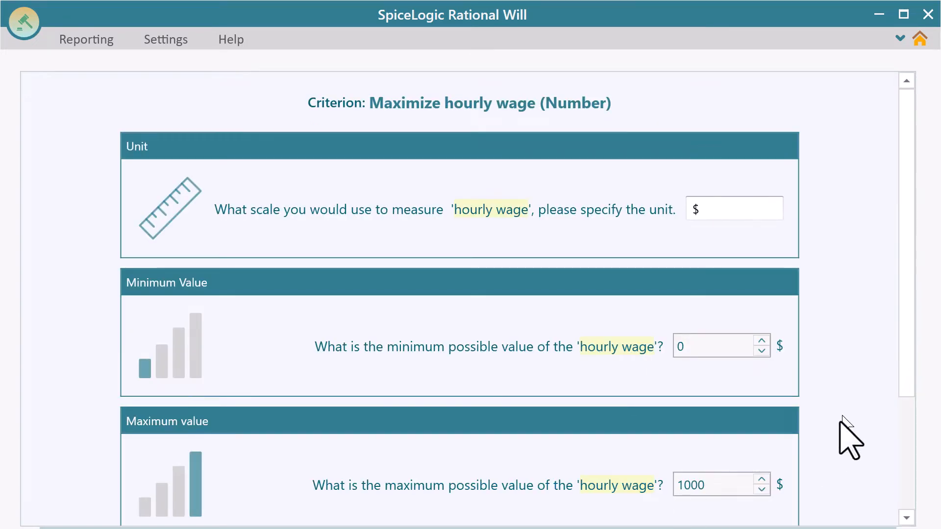
Set the hourly wage's minimum possible value to 50 $ and its maximum to 100 $, and accept the criterion.
{"action": "scroll", "coordinate": [871, 357], "scroll_direction": "down", "scroll_amount": 3}
{"action": "scroll", "coordinate": [872, 375], "scroll_direction": "up", "scroll_amount": 2}
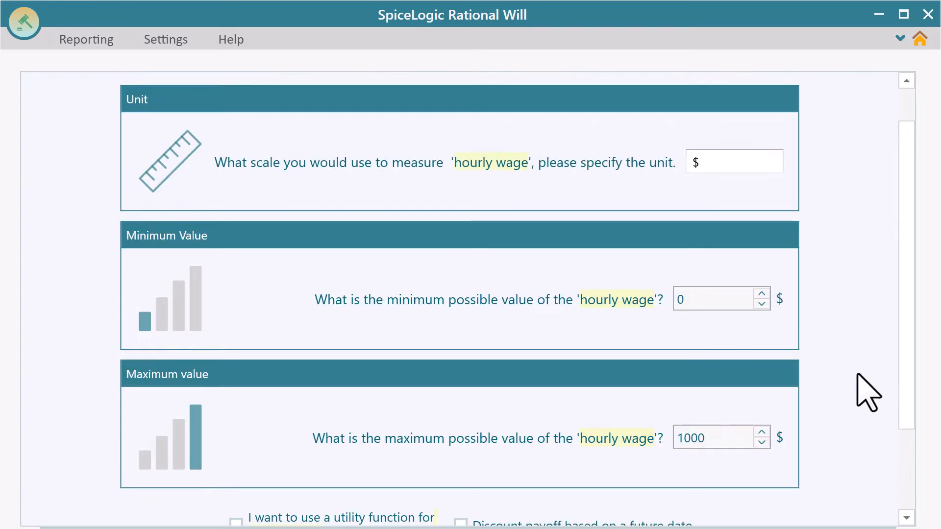
{"action": "left_click", "coordinate": [695, 298]}
{"action": "key", "text": "BackSpace"}
{"action": "left_click", "coordinate": [716, 449]}
{"action": "key", "text": "BackSpace"}
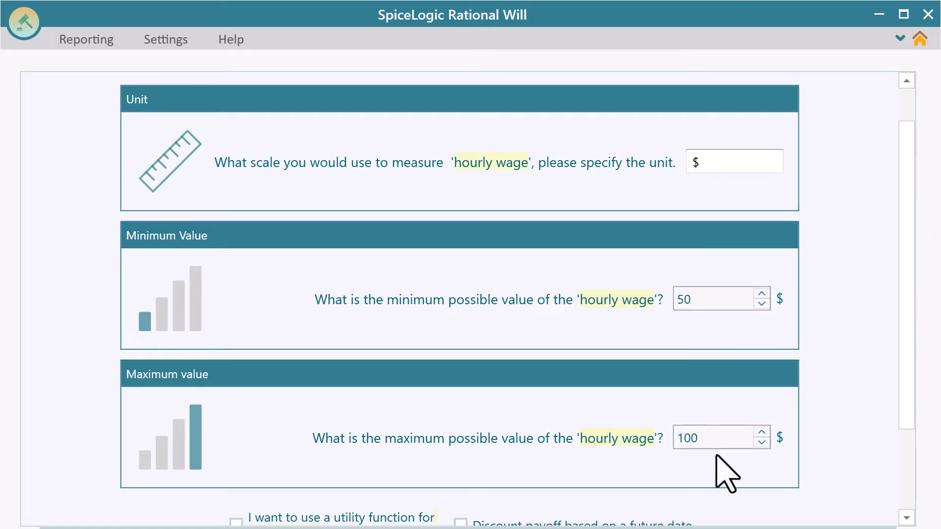
{"action": "scroll", "coordinate": [910, 451], "scroll_direction": "down", "scroll_amount": 2}
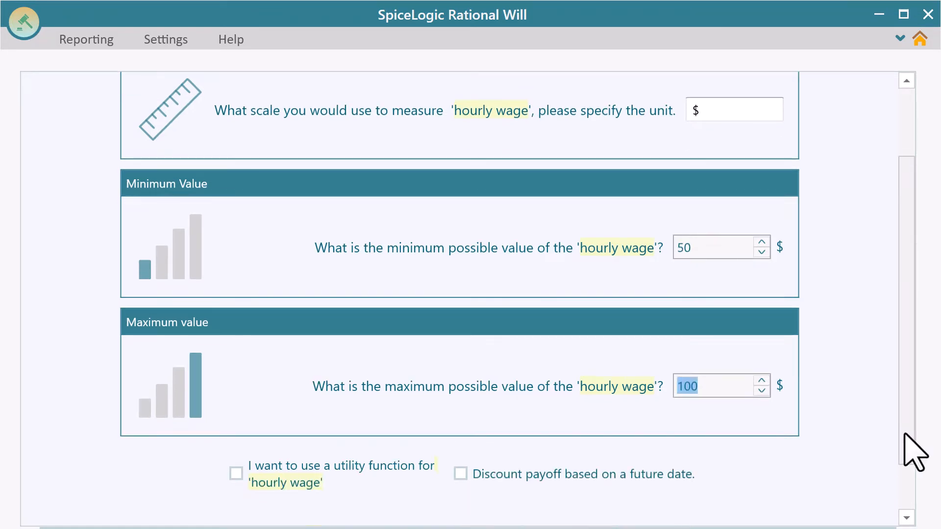
{"action": "left_click", "coordinate": [472, 505]}
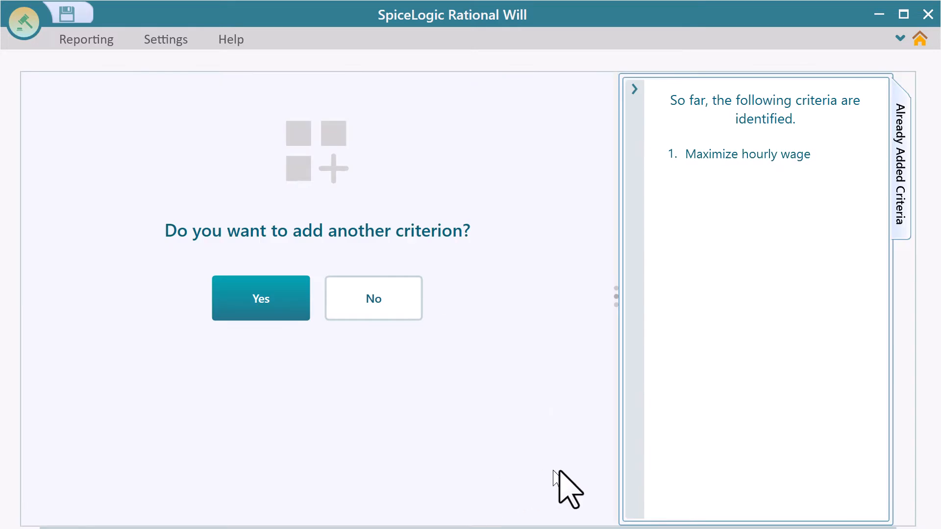
Add a second, true/false criterion expressed as Must Be "Remote".
{"action": "left_click", "coordinate": [285, 307]}
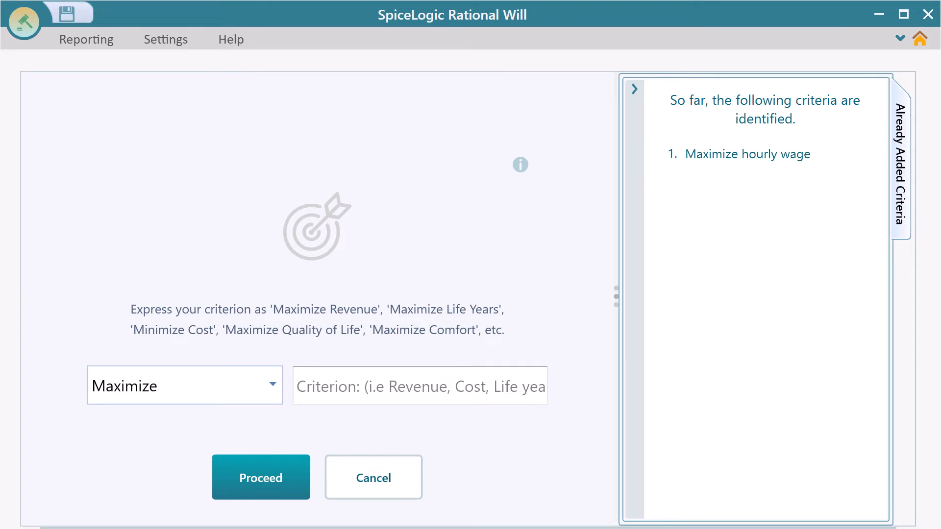
{"action": "left_click", "coordinate": [272, 384]}
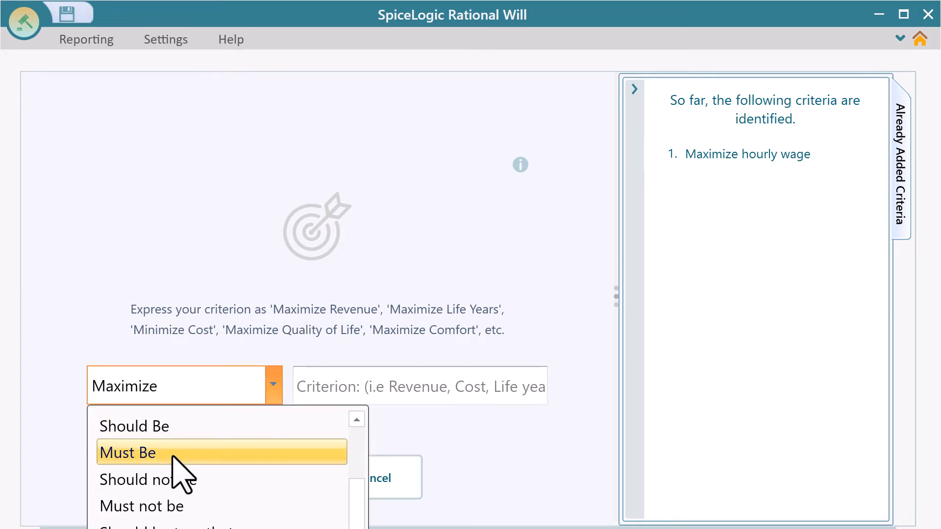
{"action": "left_click", "coordinate": [173, 455]}
{"action": "left_click", "coordinate": [380, 389]}
{"action": "type", "text": "Remote"}
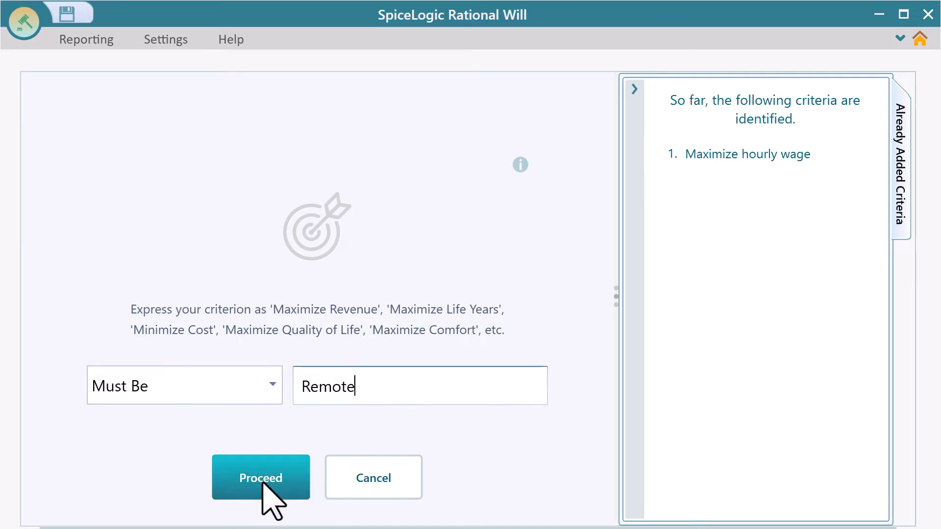
{"action": "left_click", "coordinate": [275, 488]}
Add a third, true/false criterion expressed as Should Be "Permanent".
{"action": "left_click", "coordinate": [276, 316]}
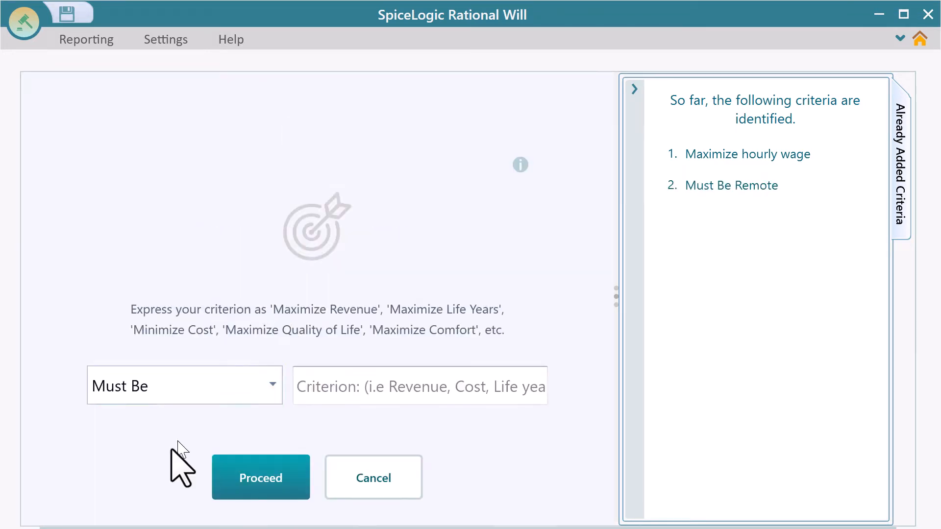
{"action": "left_click", "coordinate": [268, 395]}
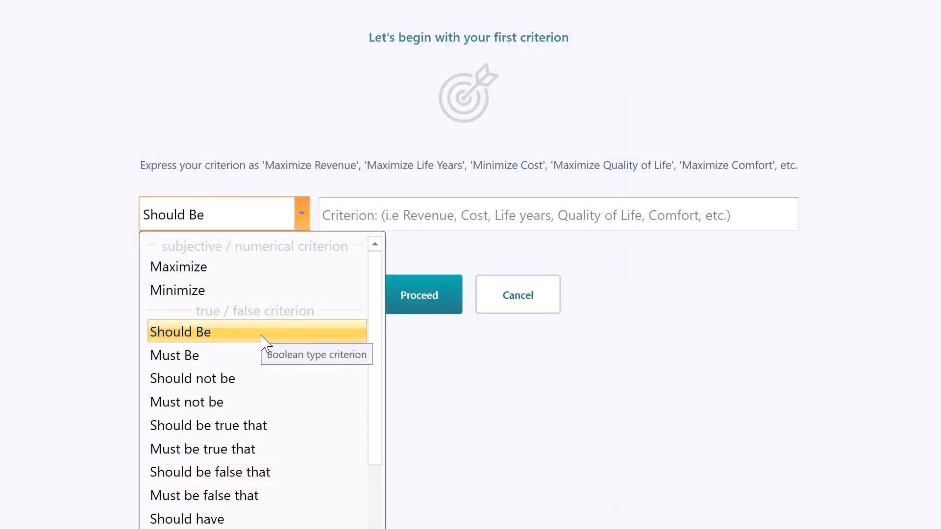
{"action": "left_click", "coordinate": [203, 514]}
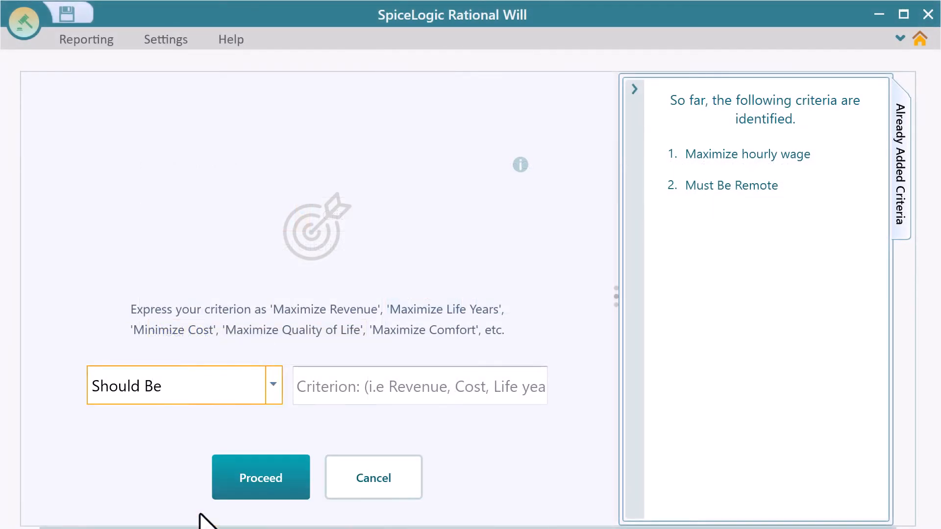
{"action": "left_click", "coordinate": [371, 396]}
{"action": "type", "text": "Permanent"}
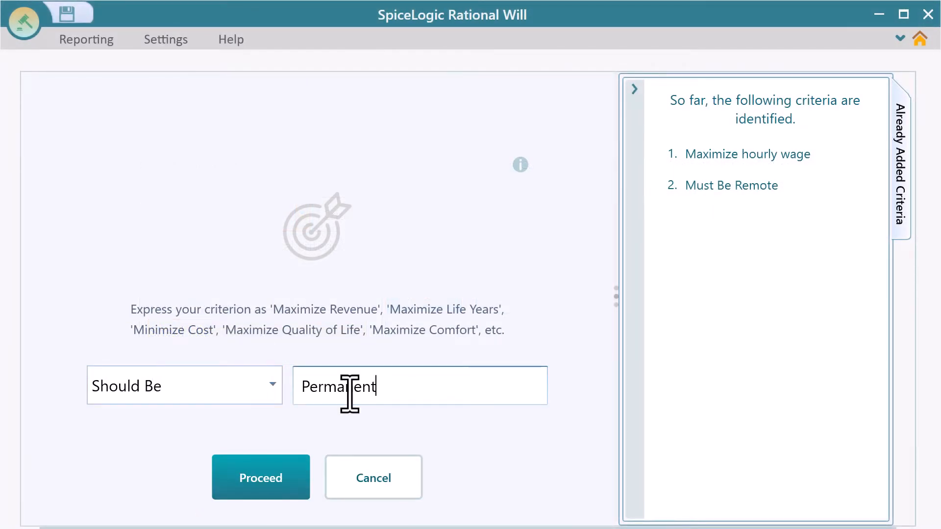
{"action": "left_click", "coordinate": [286, 496]}
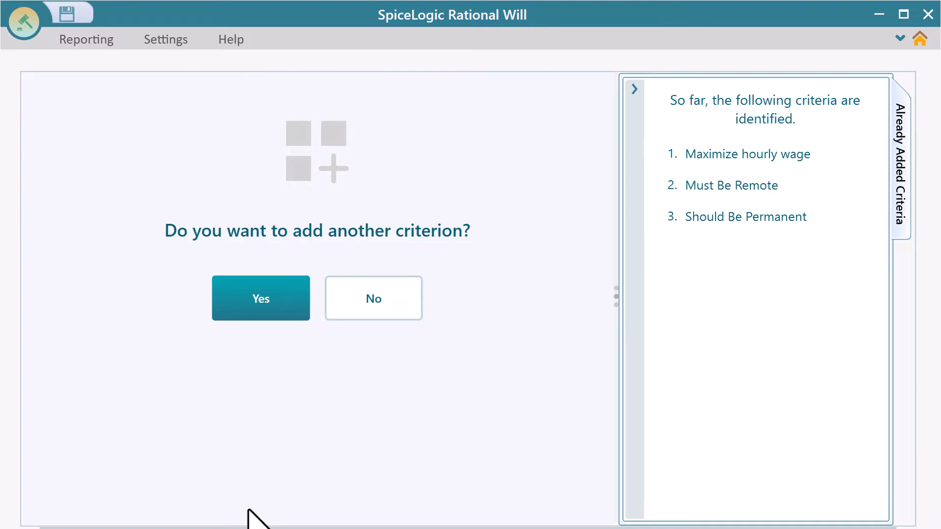
Add a fourth criterion expressed as Maximize "Contract length" and make it a numerical type.
{"action": "left_click", "coordinate": [286, 312]}
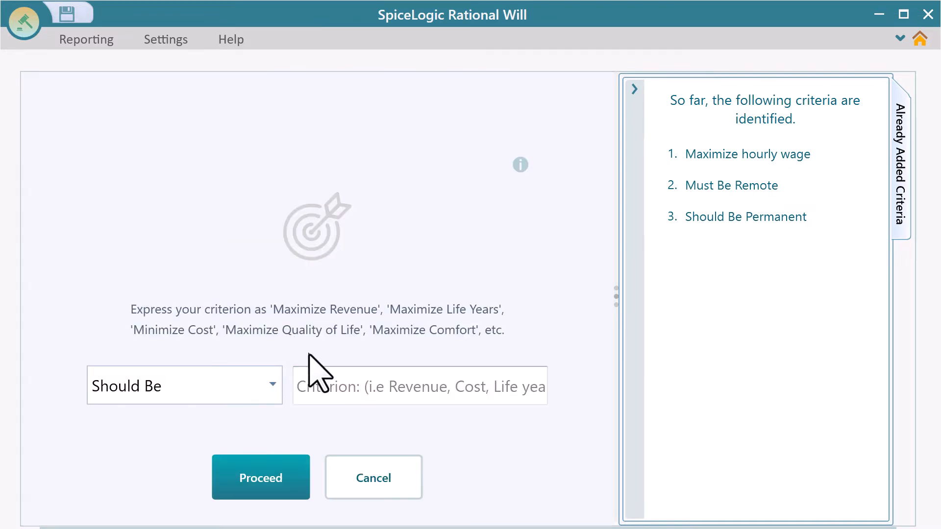
{"action": "left_click", "coordinate": [269, 388]}
{"action": "scroll", "coordinate": [248, 441], "scroll_direction": "up", "scroll_amount": 3}
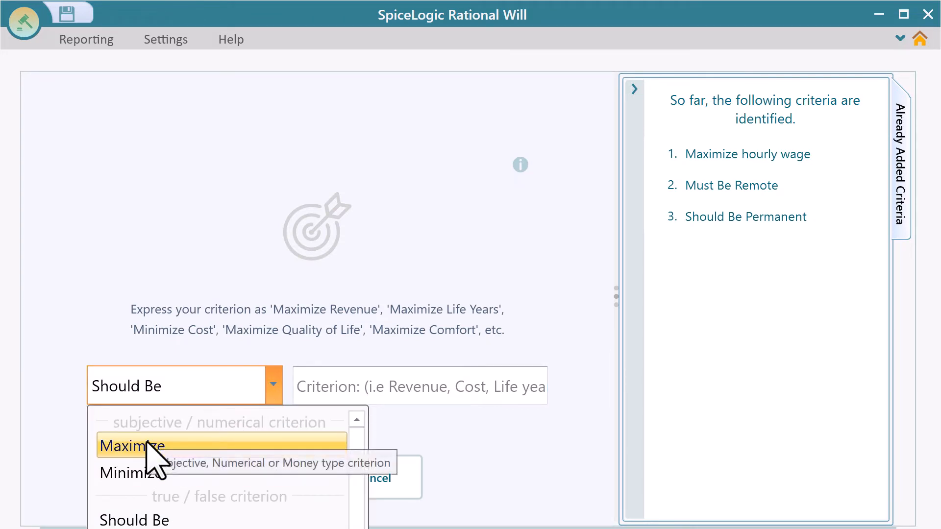
{"action": "left_click", "coordinate": [147, 443]}
{"action": "left_click", "coordinate": [368, 384]}
{"action": "type", "text": "Contract length"}
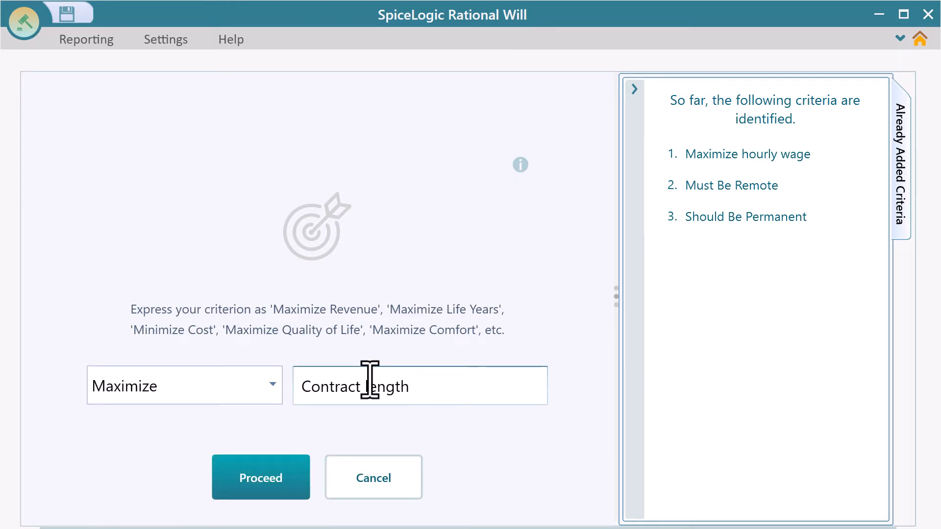
{"action": "left_click", "coordinate": [300, 486]}
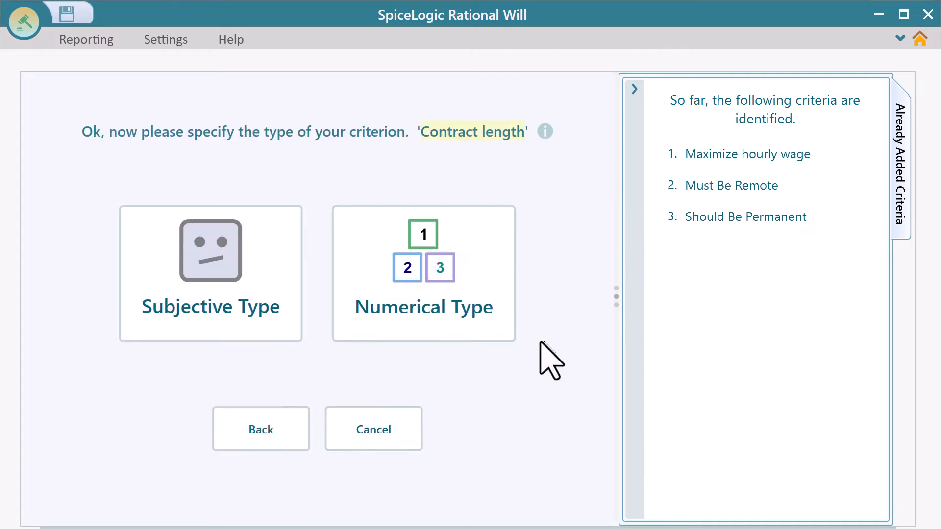
{"action": "left_click", "coordinate": [492, 338]}
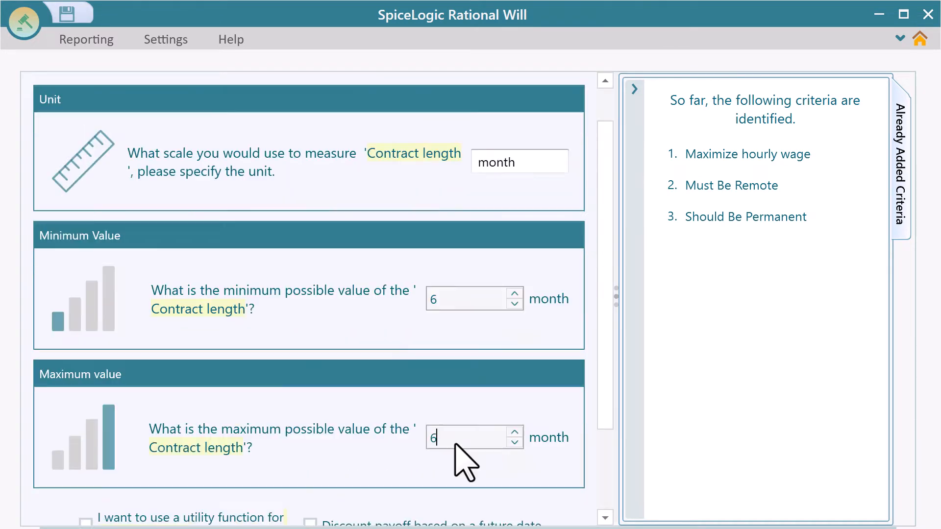
Measure the contract length in the unit month with a minimum of 6 and a maximum of 60, and accept the criterion.
{"action": "type", "text": "0"}
{"action": "scroll", "coordinate": [330, 490], "scroll_direction": "down", "scroll_amount": 3}
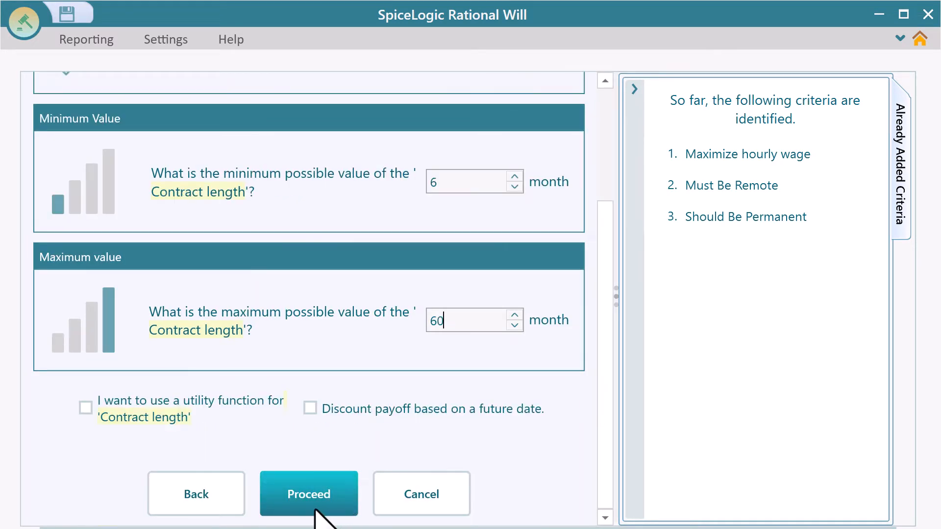
{"action": "left_click", "coordinate": [314, 510]}
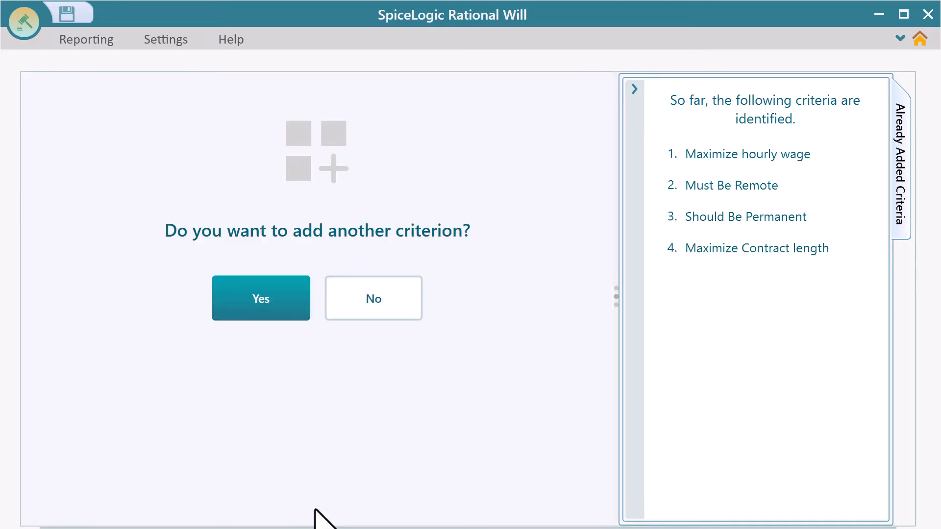
Add a fifth criterion expressed as Minimize "Work load" and make it a subjective type.
{"action": "left_click", "coordinate": [269, 316]}
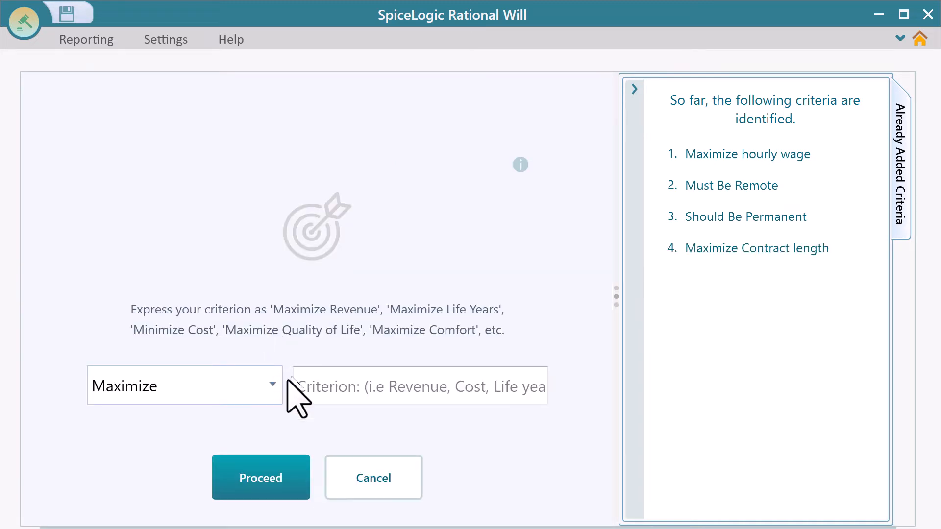
{"action": "left_click", "coordinate": [274, 385]}
{"action": "left_click", "coordinate": [188, 473]}
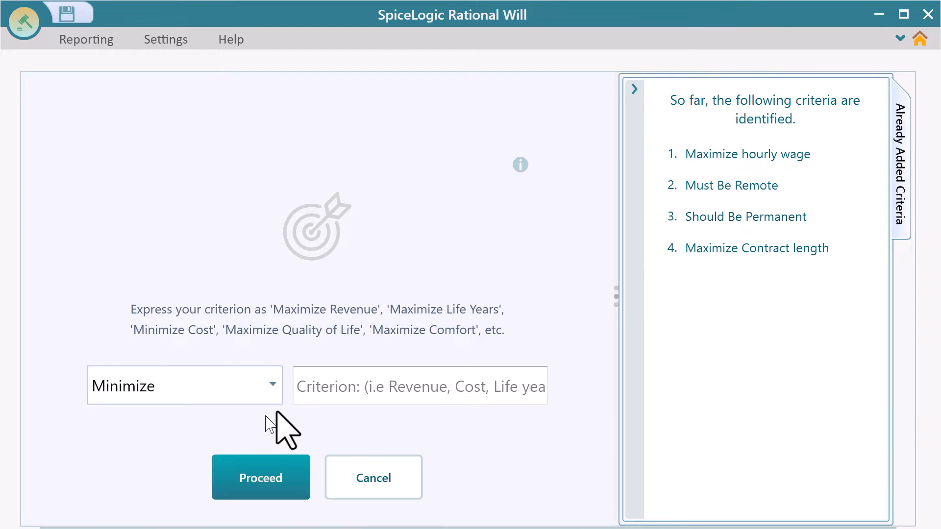
{"action": "left_click", "coordinate": [379, 387]}
{"action": "type", "text": "Work load"}
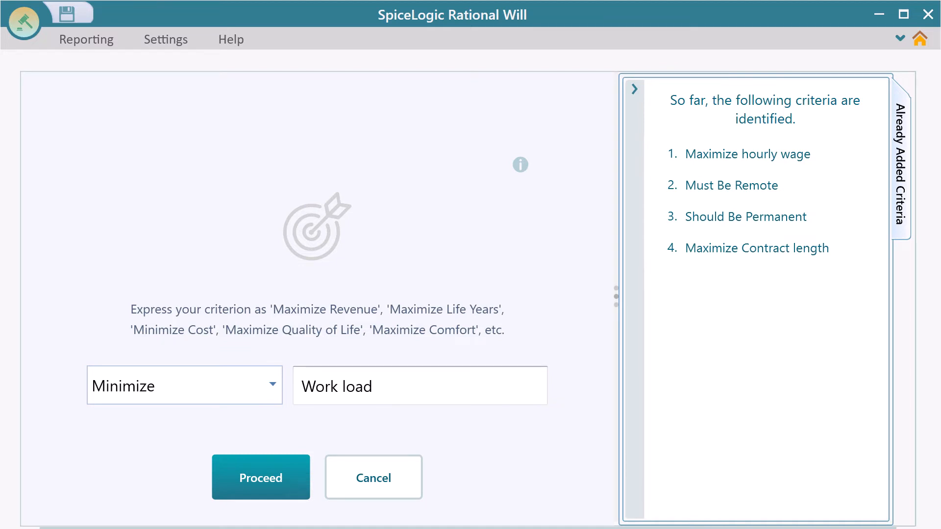
{"action": "left_click", "coordinate": [282, 490]}
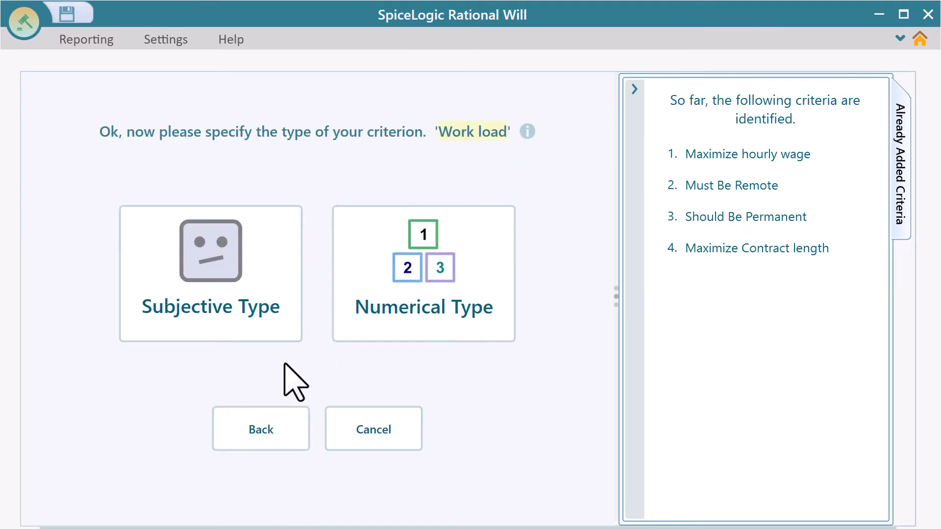
{"action": "left_click", "coordinate": [283, 327]}
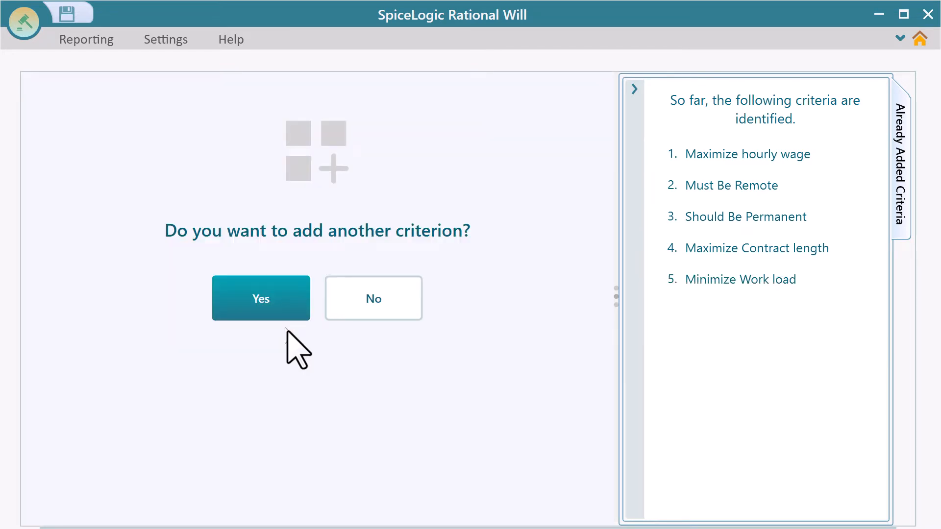
Add a sixth, categorical criterion expressed as Best category "Boss".
{"action": "left_click", "coordinate": [288, 296]}
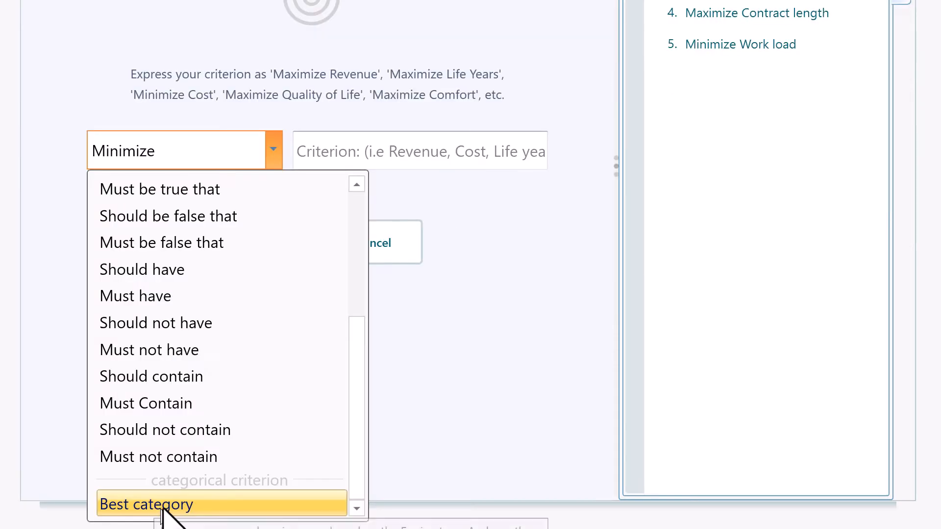
{"action": "left_click", "coordinate": [211, 507]}
{"action": "left_click", "coordinate": [353, 151]}
{"action": "type", "text": "Boss"}
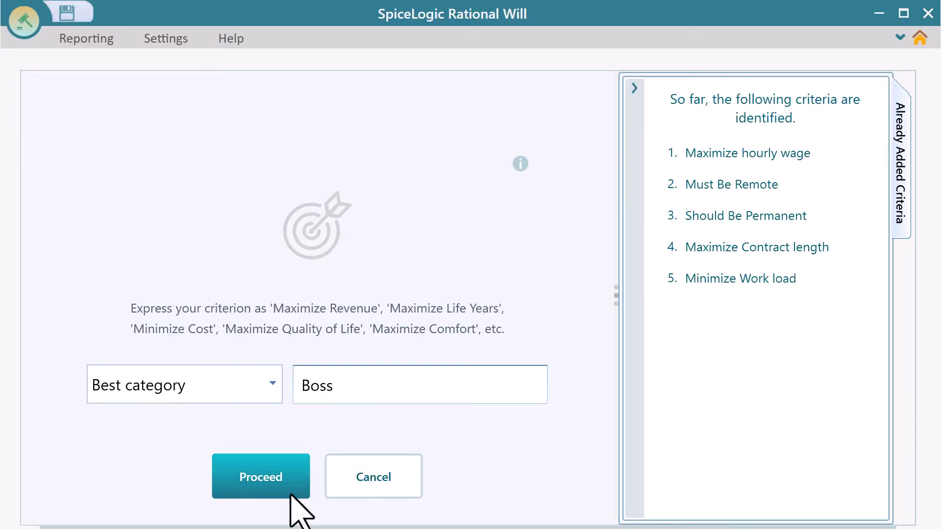
{"action": "left_click", "coordinate": [290, 259]}
Create the categories Good, Moderate and Bad for the Boss criterion and proceed to their satisfaction levels.
{"action": "left_click", "coordinate": [186, 243]}
{"action": "type", "text": "Good"}
{"action": "key", "text": "Return"}
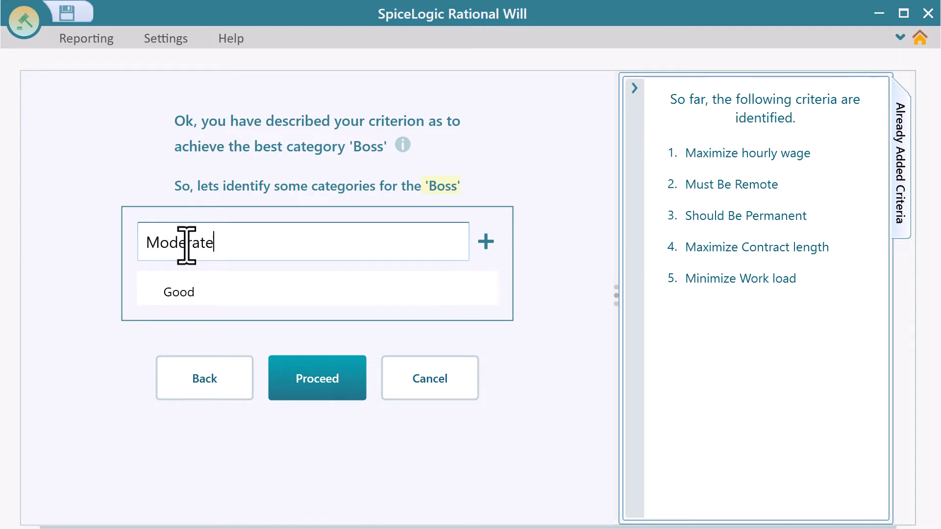
{"action": "key", "text": "Return"}
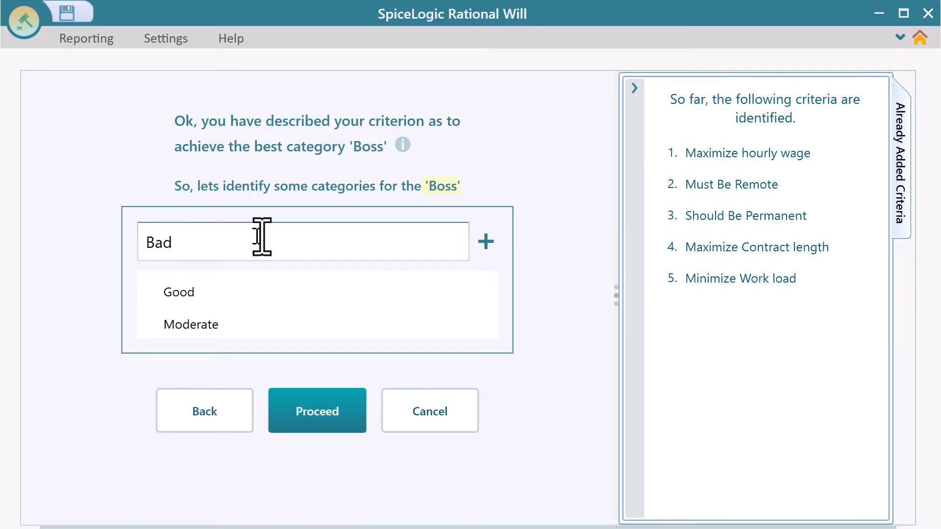
{"action": "left_click", "coordinate": [485, 241]}
{"action": "left_click", "coordinate": [351, 459]}
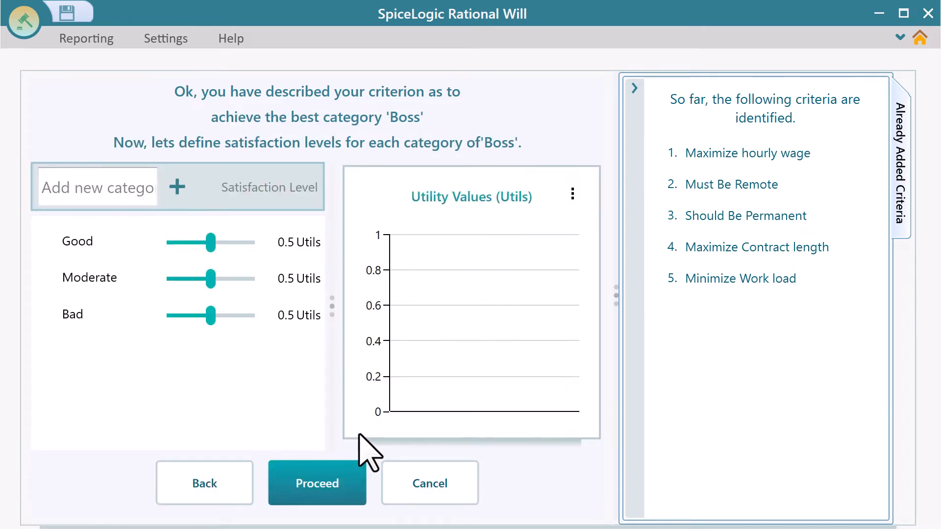
Set the Boss satisfaction levels to 0.9 Utils for Good, 0.44 for Moderate and 0.1 for Bad.
{"action": "left_click_drag", "start_coordinate": [211, 242], "coordinate": [242, 242]}
{"action": "left_click_drag", "start_coordinate": [210, 279], "coordinate": [205, 282]}
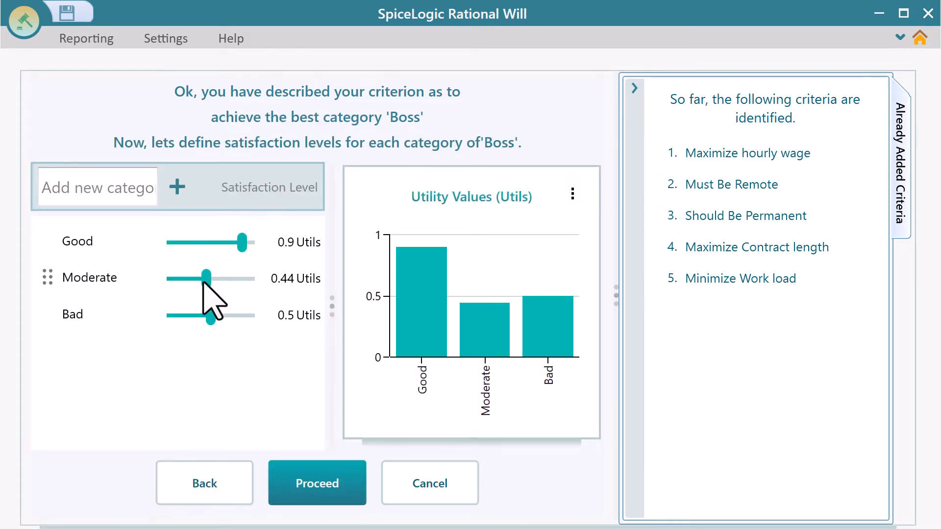
{"action": "left_click_drag", "start_coordinate": [210, 315], "coordinate": [176, 314]}
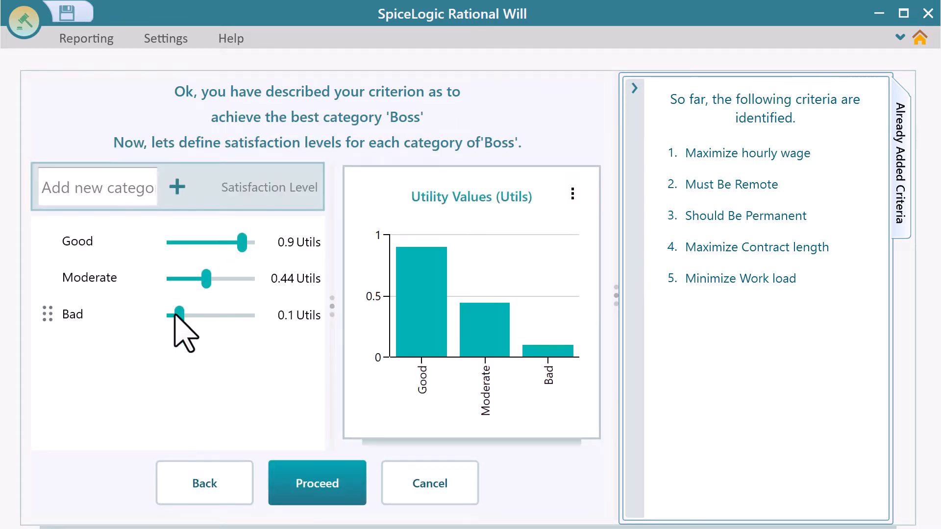
Save the Boss criterion without adding another, and shift the hourly wage versus Remote priority trade-off towards hourly wage.
{"action": "left_click", "coordinate": [339, 502]}
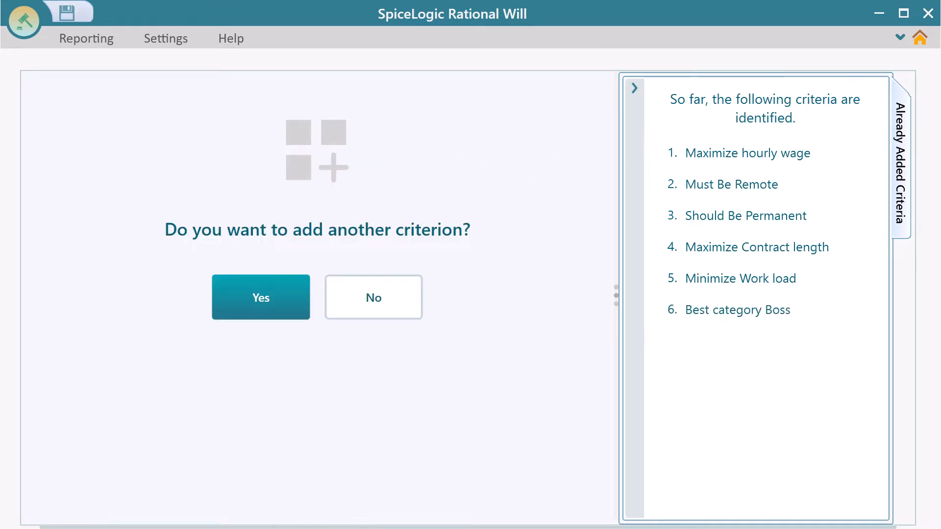
{"action": "left_click", "coordinate": [396, 313]}
{"action": "left_click", "coordinate": [496, 213]}
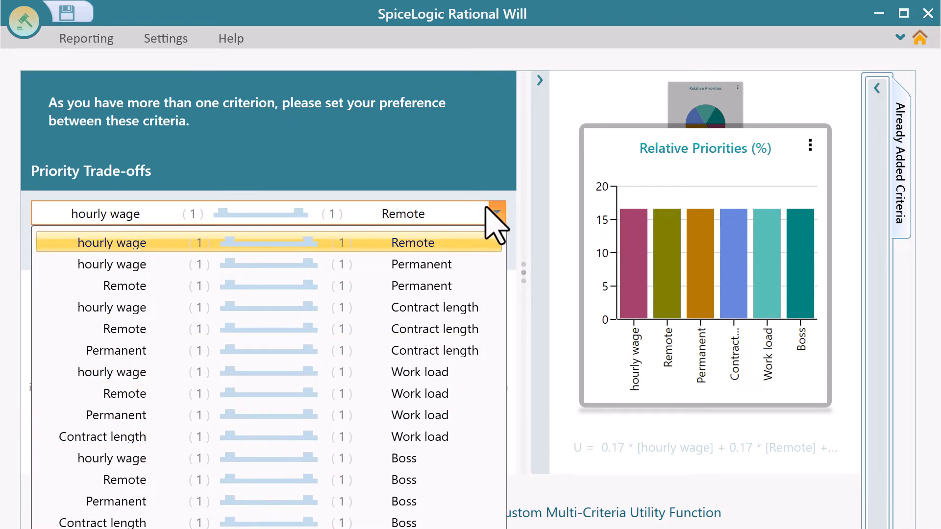
{"action": "left_click", "coordinate": [486, 207]}
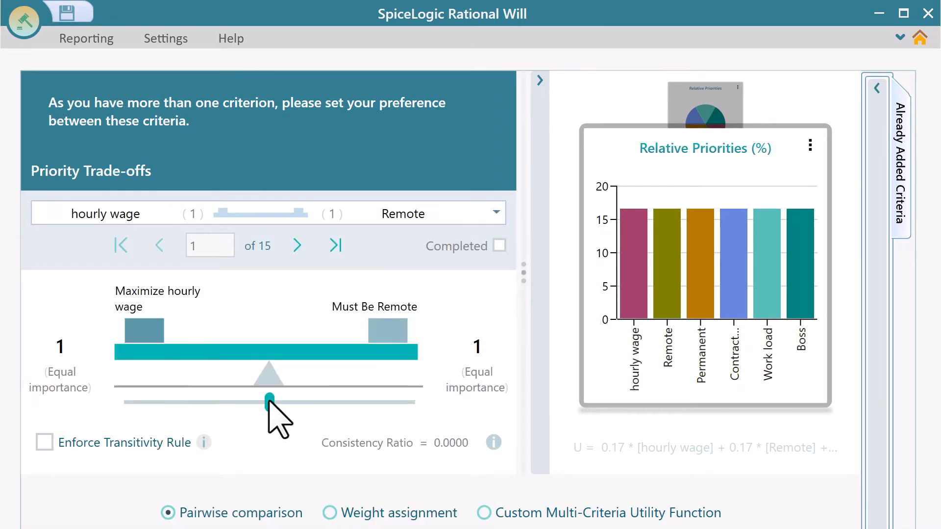
{"action": "left_click_drag", "start_coordinate": [270, 405], "coordinate": [342, 402]}
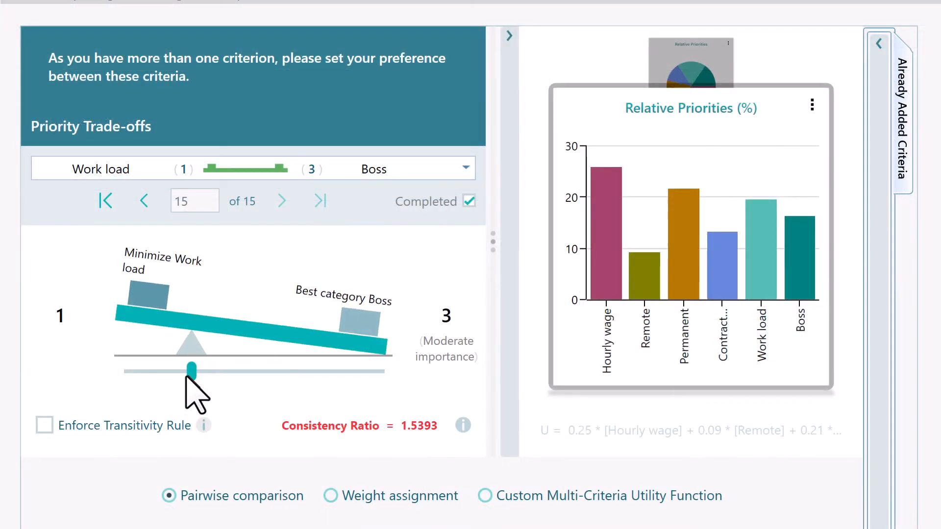
Set the Work load versus Boss trade-off to 1:4, and move the Hourly wage versus Remote trade-off towards Hourly wage.
{"action": "left_click_drag", "start_coordinate": [198, 379], "coordinate": [186, 378]}
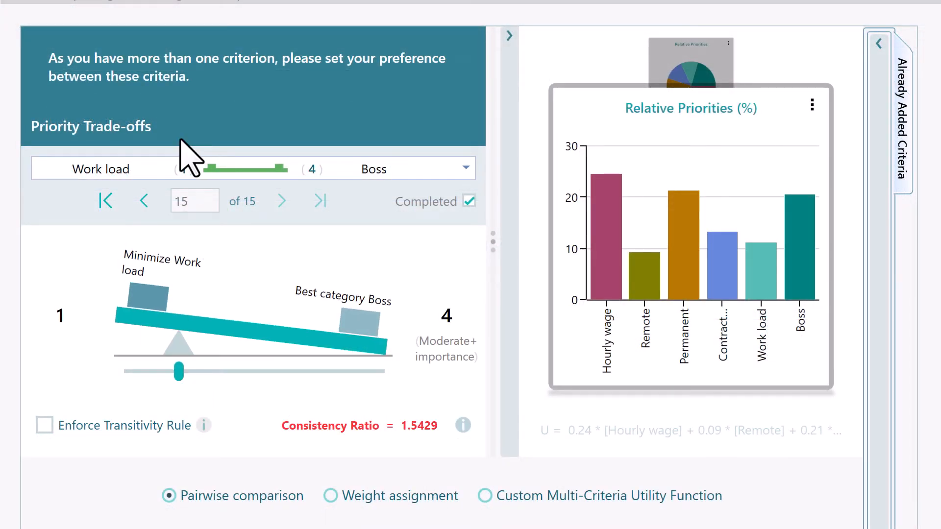
{"action": "left_click", "coordinate": [143, 202]}
{"action": "left_click", "coordinate": [153, 167]}
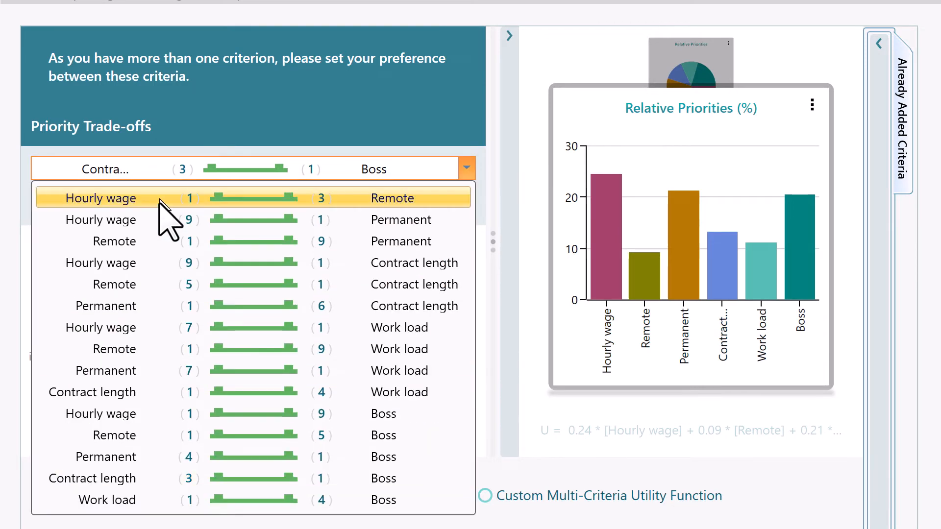
{"action": "left_click", "coordinate": [148, 200]}
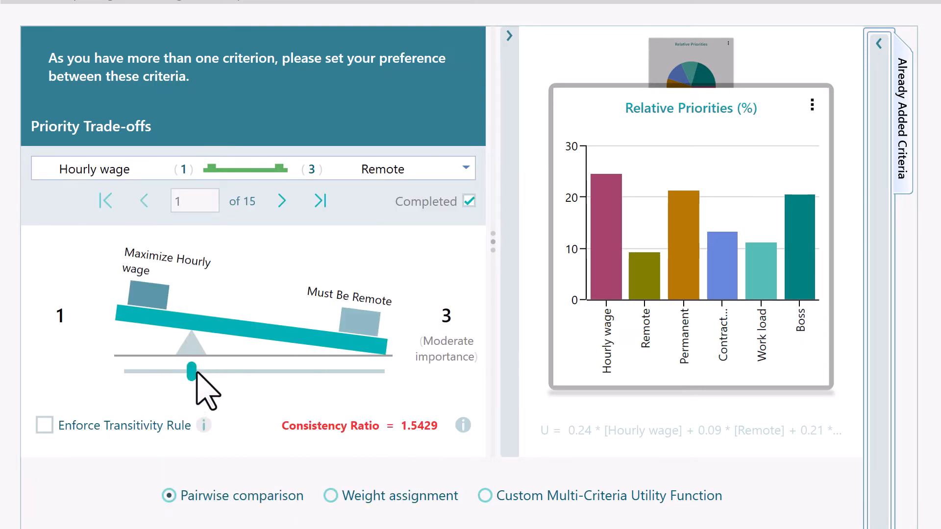
{"action": "left_click_drag", "start_coordinate": [196, 371], "coordinate": [330, 371]}
{"action": "left_click", "coordinate": [293, 203]}
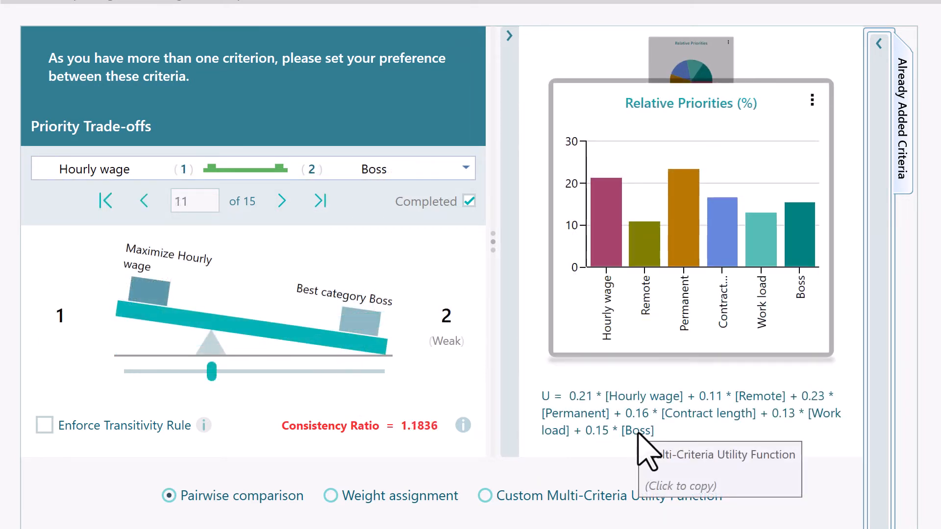
Use weight assignment for the priorities, with weights 7 for Remote, 8 for Permanent, 6 for Contract length and a higher weight for Boss.
{"action": "left_click", "coordinate": [373, 503]}
{"action": "left_click_drag", "start_coordinate": [254, 240], "coordinate": [327, 240]}
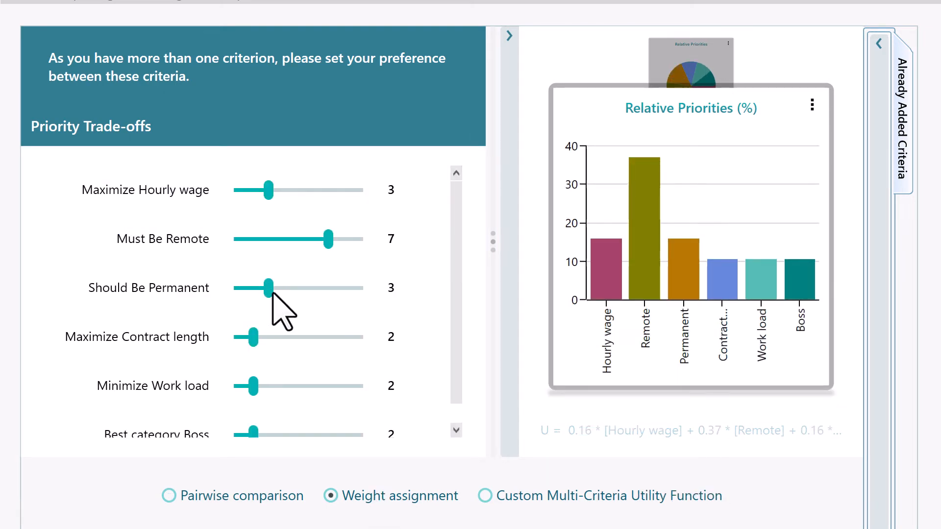
{"action": "left_click_drag", "start_coordinate": [268, 288], "coordinate": [342, 289]}
{"action": "left_click_drag", "start_coordinate": [253, 337], "coordinate": [314, 337]}
{"action": "scroll", "coordinate": [258, 424], "scroll_direction": "down", "scroll_amount": 1}
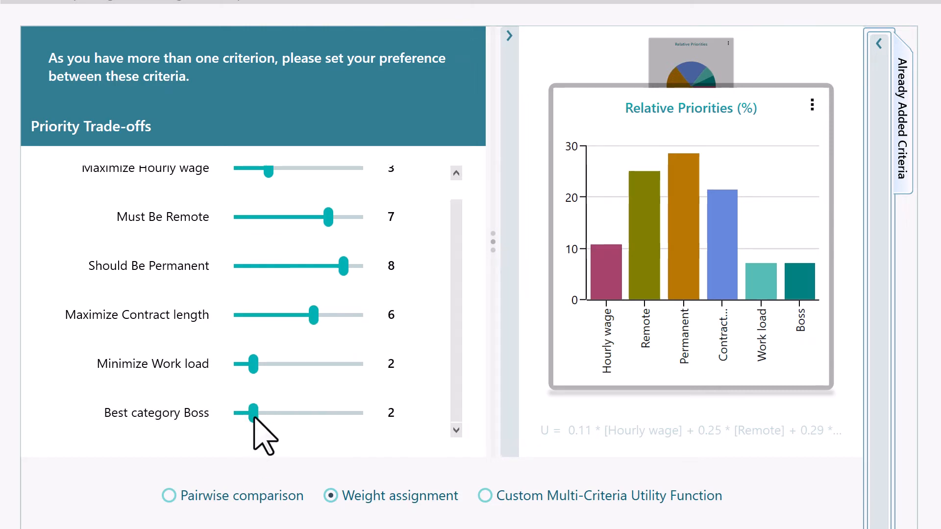
{"action": "left_click_drag", "start_coordinate": [253, 413], "coordinate": [314, 413]}
Switch to a custom multi-criteria utility function and extend its expression with sin(Permanent) + e ^ Remote.
{"action": "left_click", "coordinate": [522, 494]}
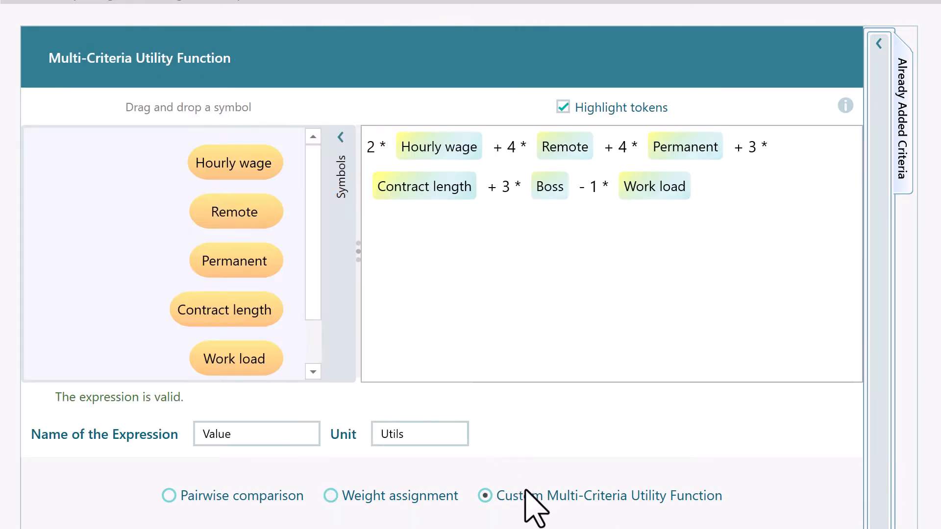
{"action": "type", "text": "("}
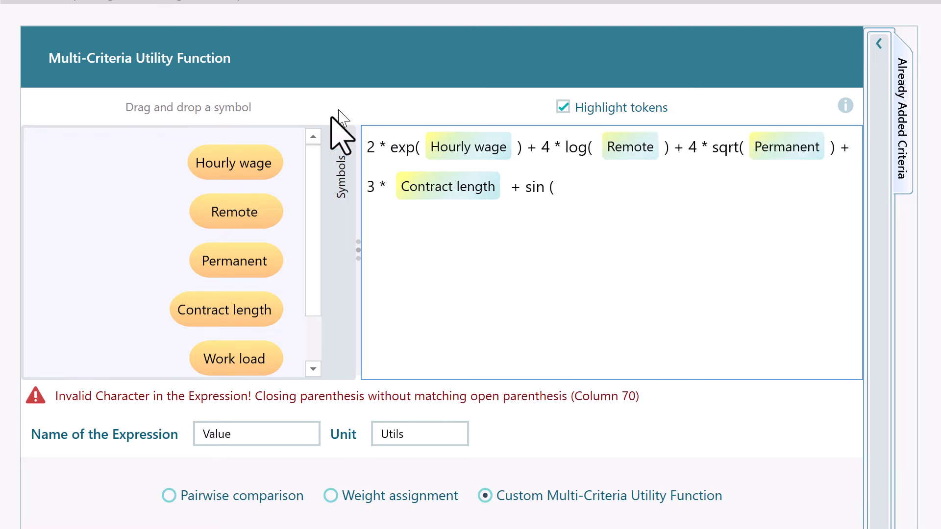
{"action": "left_click_drag", "start_coordinate": [237, 260], "coordinate": [607, 179]}
{"action": "type", "text": ") + e ^"}
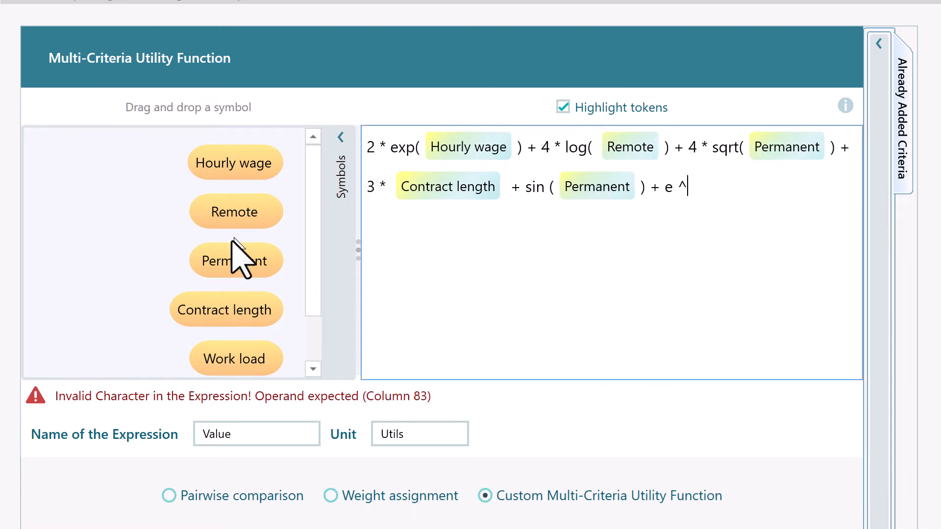
{"action": "left_click_drag", "start_coordinate": [237, 215], "coordinate": [701, 230]}
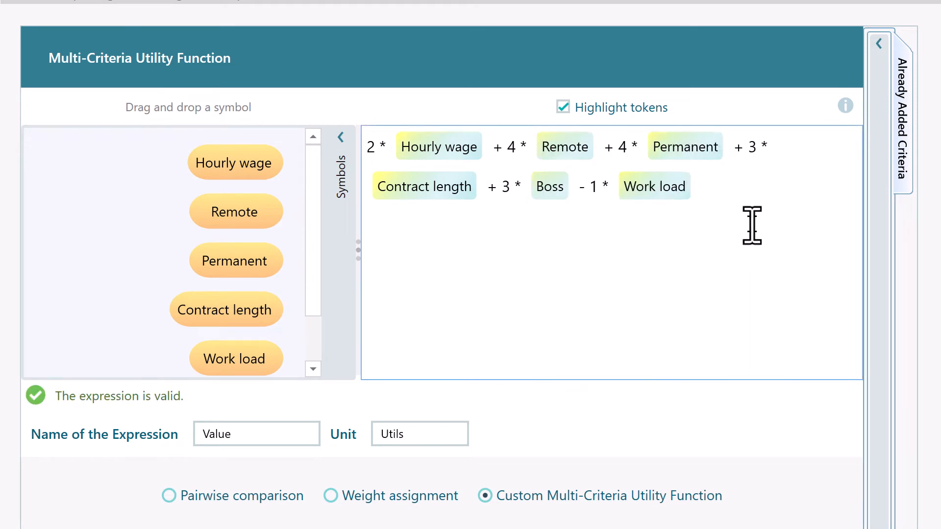
Edit the utility expression to use (exp(Hourly wage) in its first term and a log function before Remote.
{"action": "left_click", "coordinate": [391, 147]}
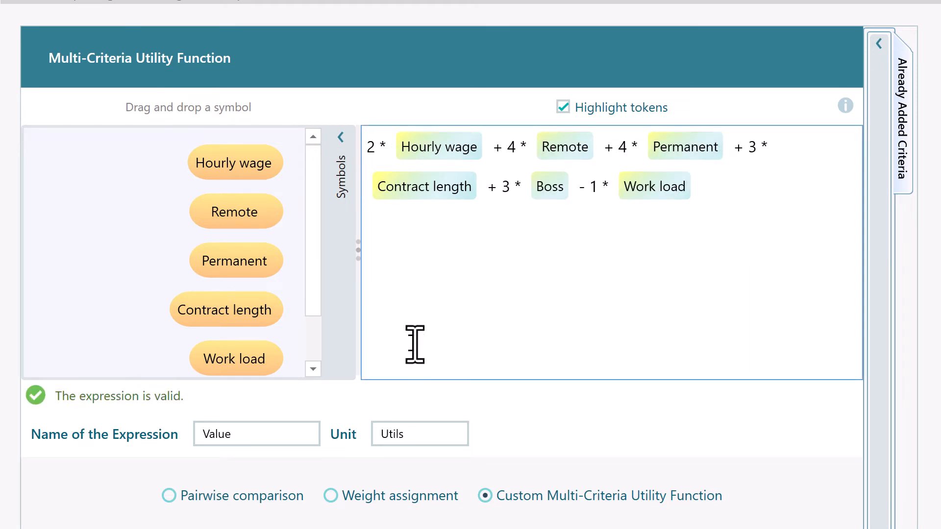
{"action": "type", "text": "(exp("}
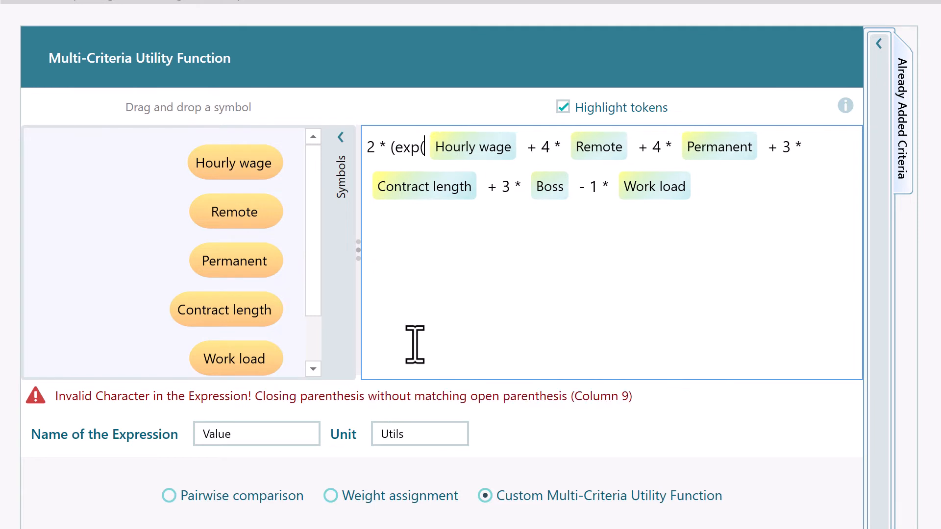
{"action": "type", "text": ")"}
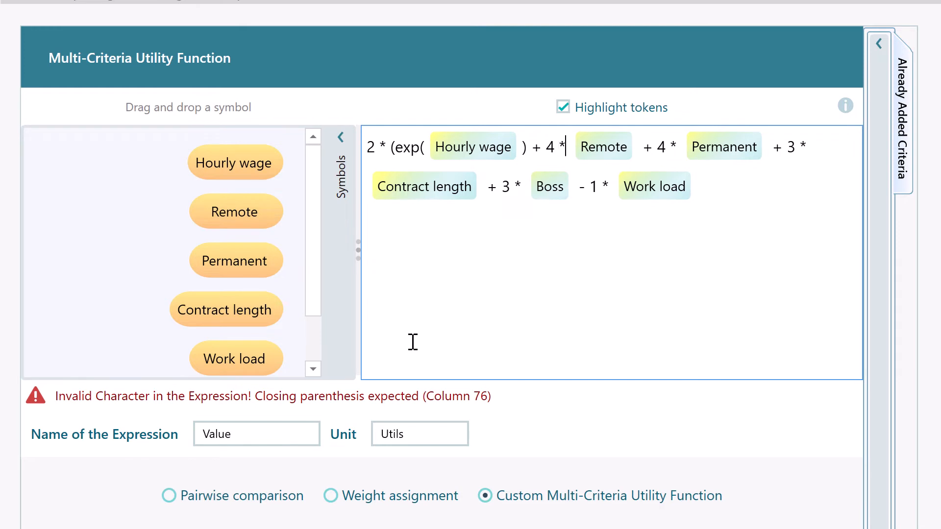
{"action": "type", "text": " log("}
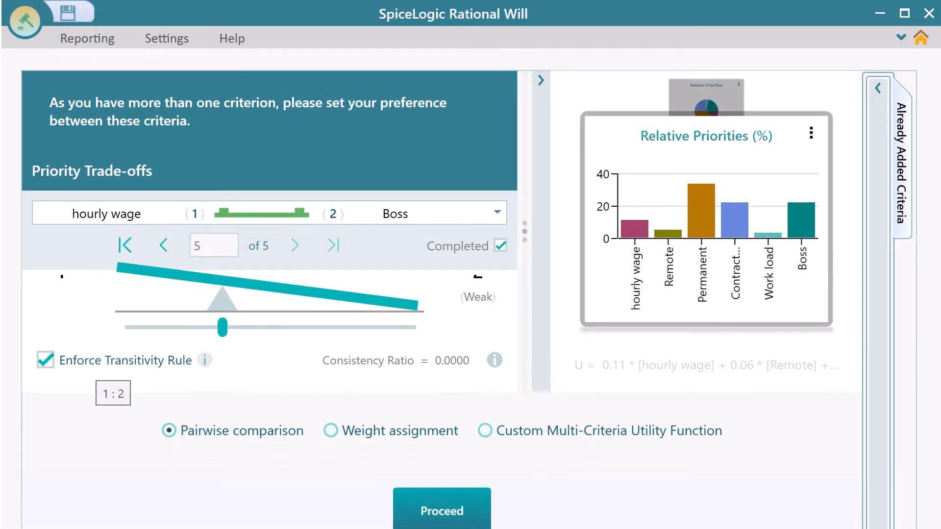
Proceed from the pairwise priorities and enter the options Current job, Job offer 1 and Job offer 2, finishing the option list.
{"action": "left_click", "coordinate": [466, 498]}
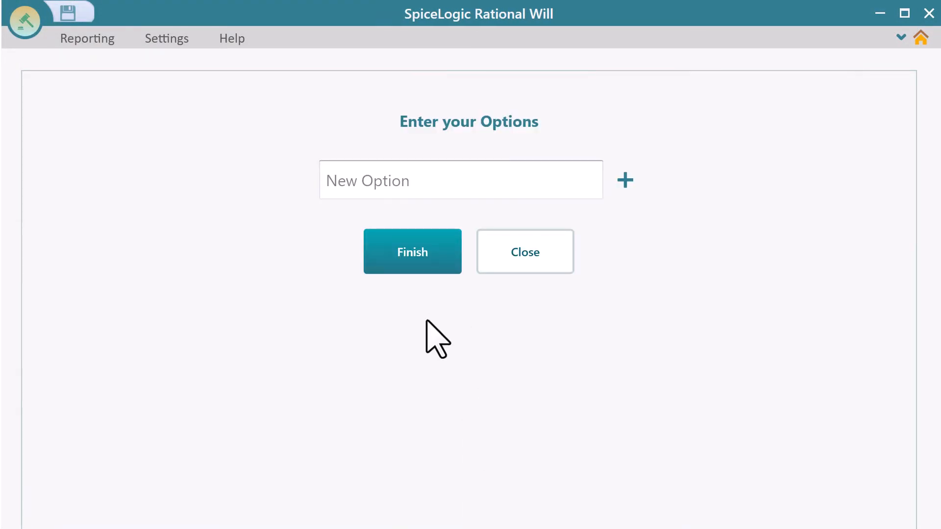
{"action": "left_click", "coordinate": [425, 172]}
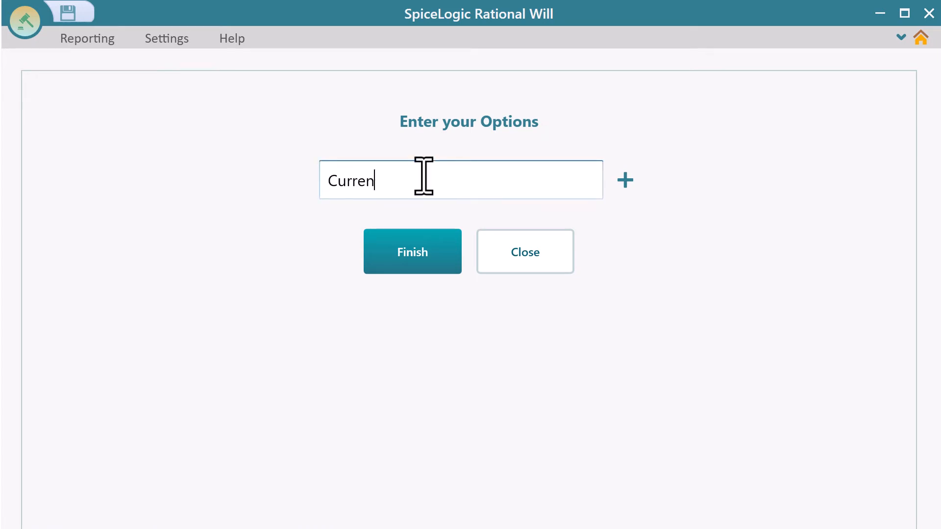
{"action": "type", "text": "Current job"}
{"action": "key", "text": "Return"}
{"action": "type", "text": "Job offer 1"}
{"action": "key", "text": "Return"}
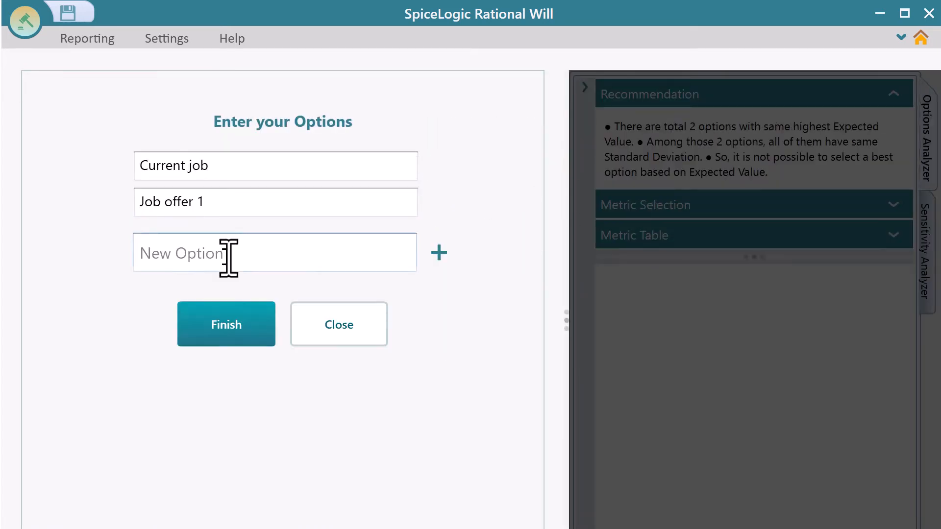
{"action": "left_click", "coordinate": [217, 265]}
{"action": "key", "text": "Return"}
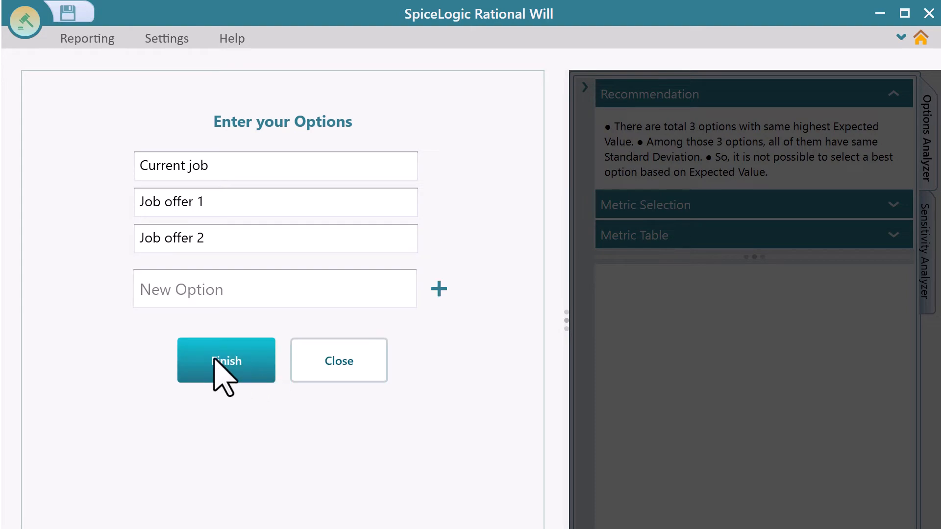
{"action": "left_click", "coordinate": [217, 361]}
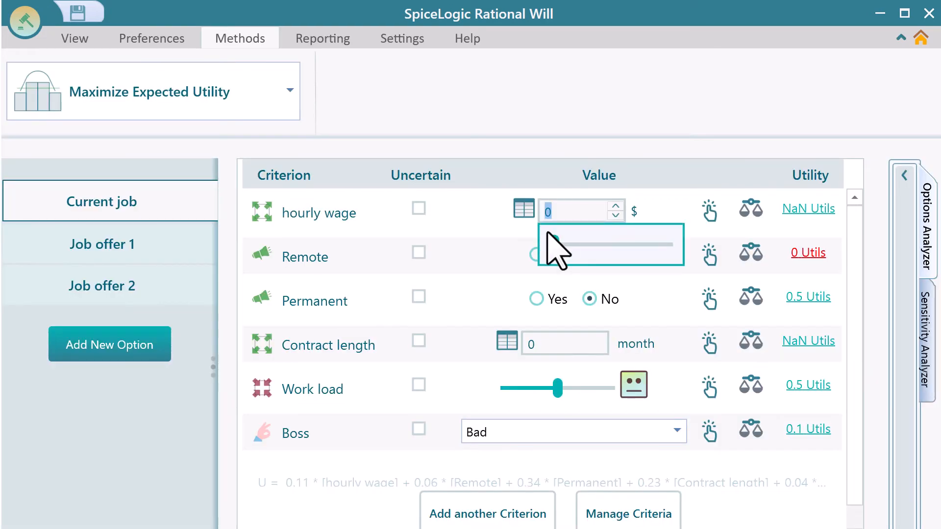
Rate Current job with hourly wage $50, Permanent Yes, contract length 60 months, a heavy work load and Boss Moderate.
{"action": "left_click", "coordinate": [537, 300]}
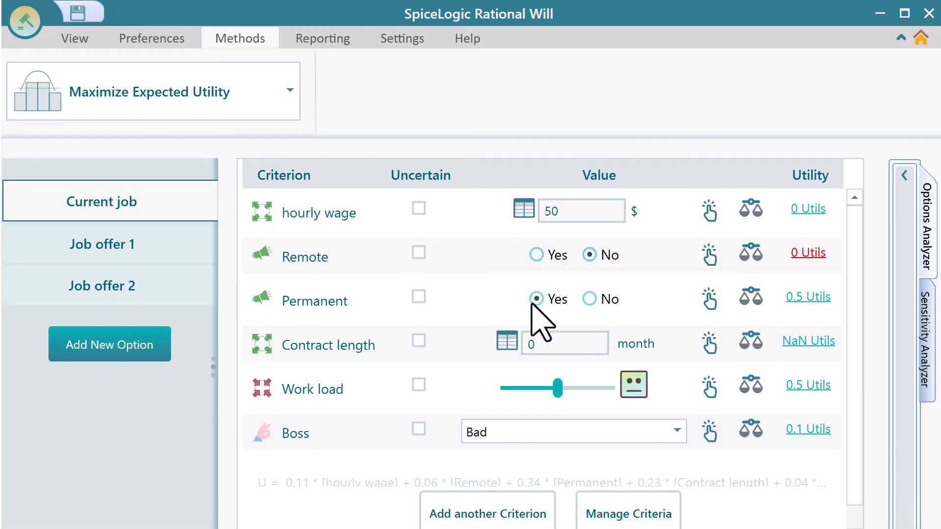
{"action": "left_click", "coordinate": [561, 343]}
{"action": "type", "text": "60"}
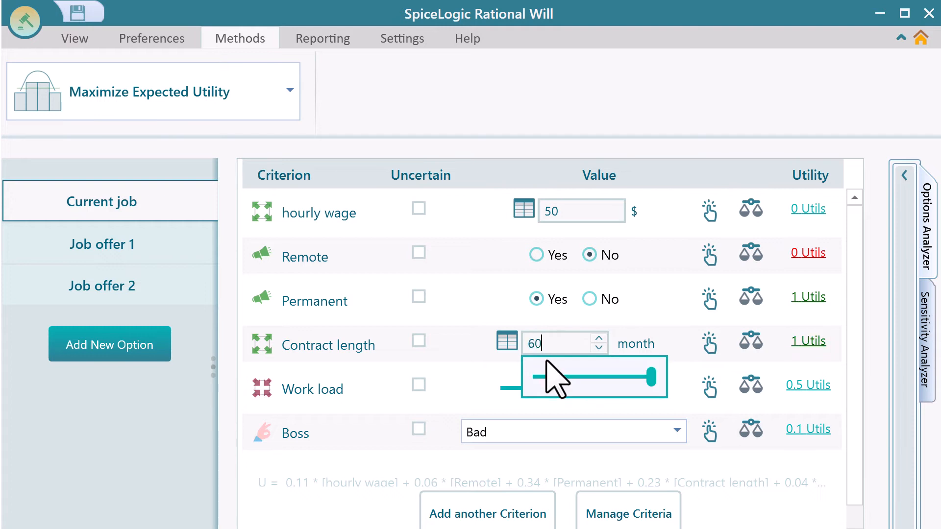
{"action": "left_click_drag", "start_coordinate": [595, 390], "coordinate": [596, 390]}
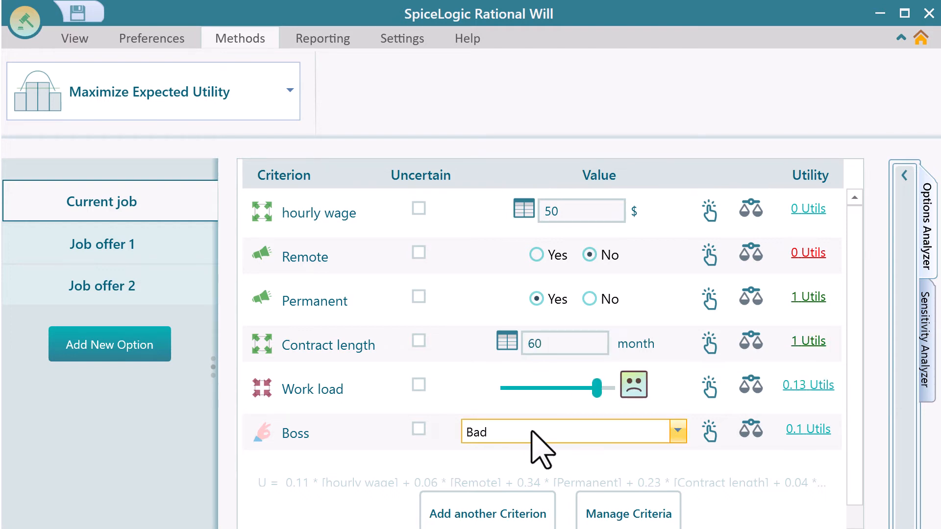
{"action": "left_click", "coordinate": [533, 433]}
{"action": "left_click", "coordinate": [535, 487]}
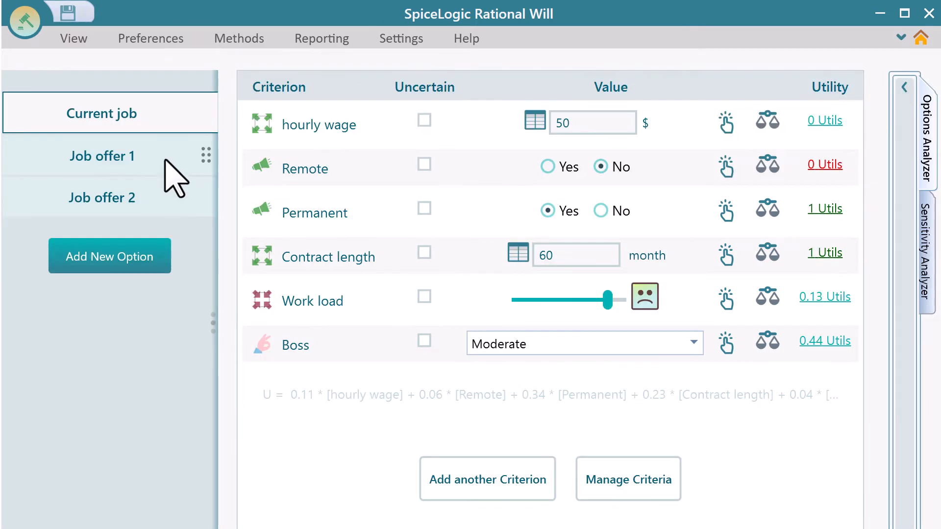
Set the hourly wage of Job offer 1 to $70.
{"action": "left_click", "coordinate": [168, 167]}
{"action": "left_click", "coordinate": [586, 123]}
{"action": "type", "text": "70"}
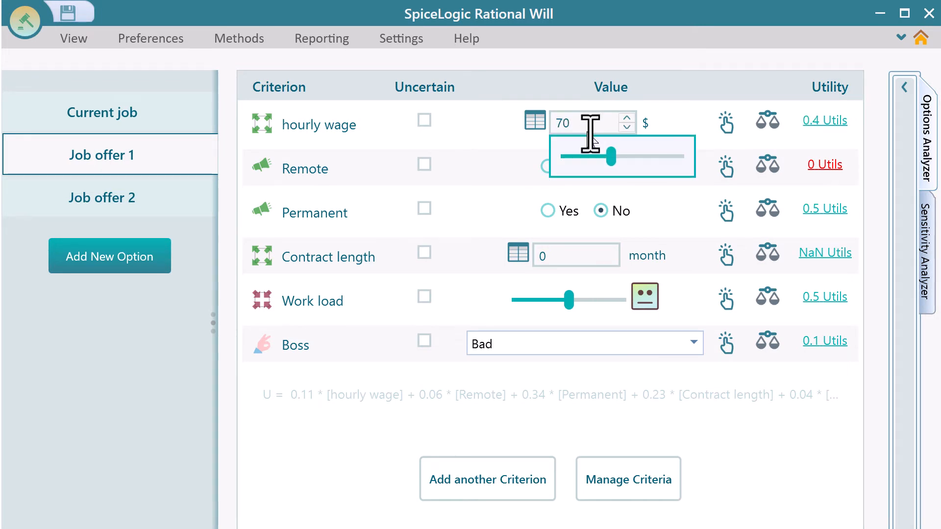
Mark Job offer 1's contract length as uncertain and give Event 1 a probability of 0.33 and a value of 12 months.
{"action": "left_click", "coordinate": [425, 254]}
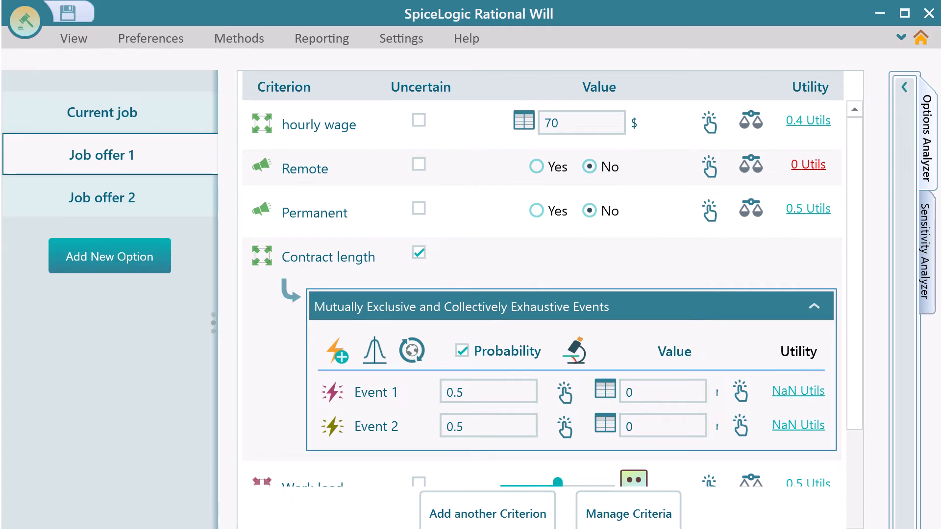
{"action": "scroll", "coordinate": [804, 334], "scroll_direction": "down", "scroll_amount": 1}
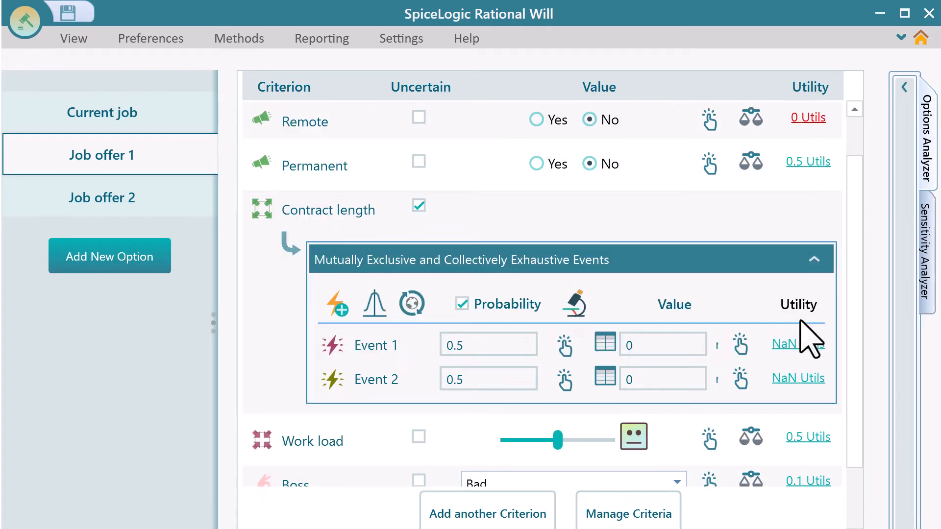
{"action": "scroll", "coordinate": [811, 340], "scroll_direction": "down", "scroll_amount": 1}
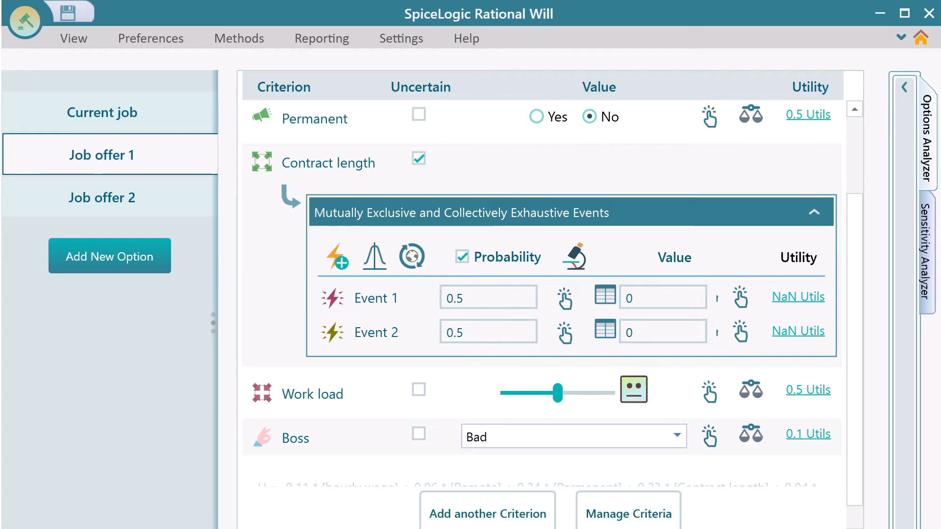
{"action": "left_click", "coordinate": [473, 297]}
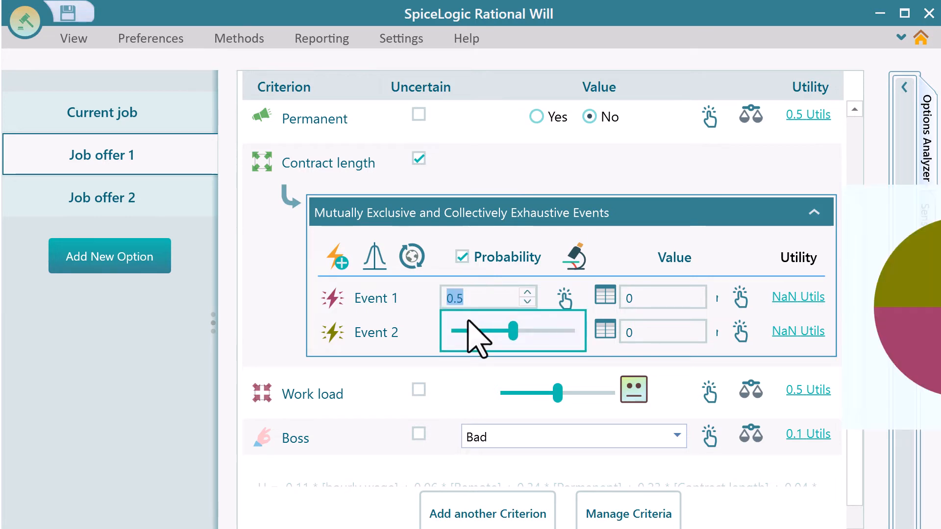
{"action": "type", "text": "0.33"}
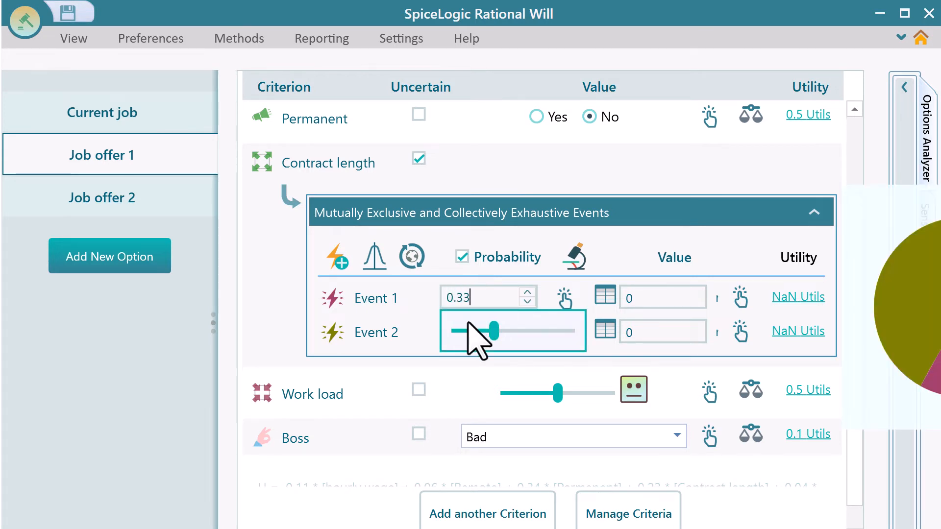
{"action": "left_click", "coordinate": [651, 302]}
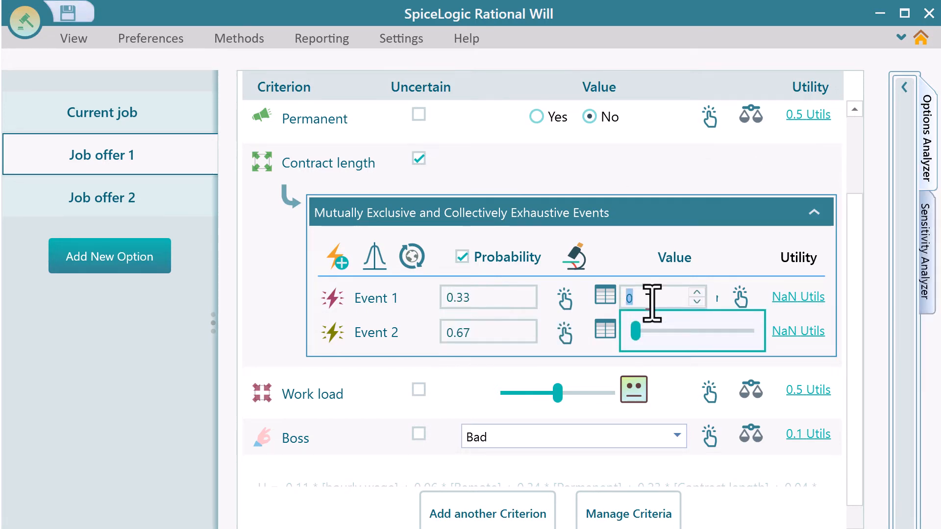
{"action": "type", "text": "12"}
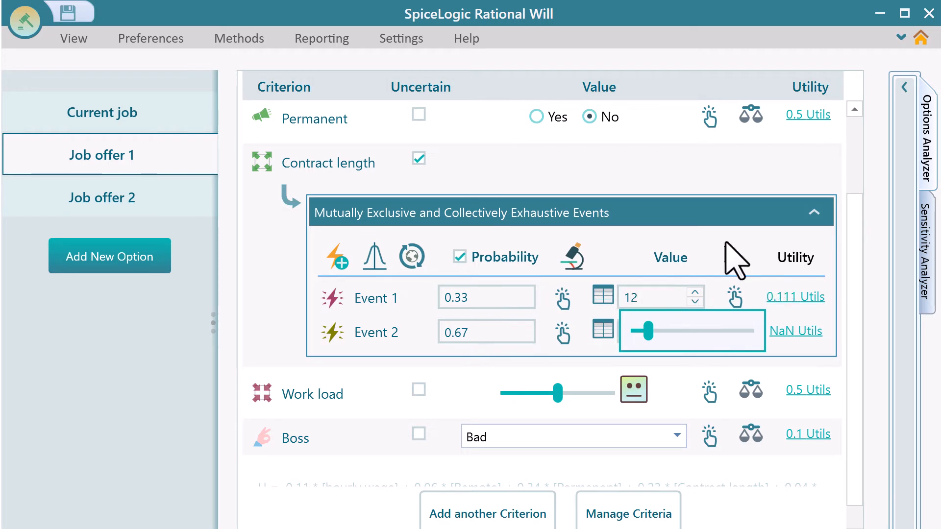
Mark Job offer 1's Boss criterion as uncertain and treat the probabilities of Good, Moderate and Bad as unknown.
{"action": "left_click", "coordinate": [649, 175]}
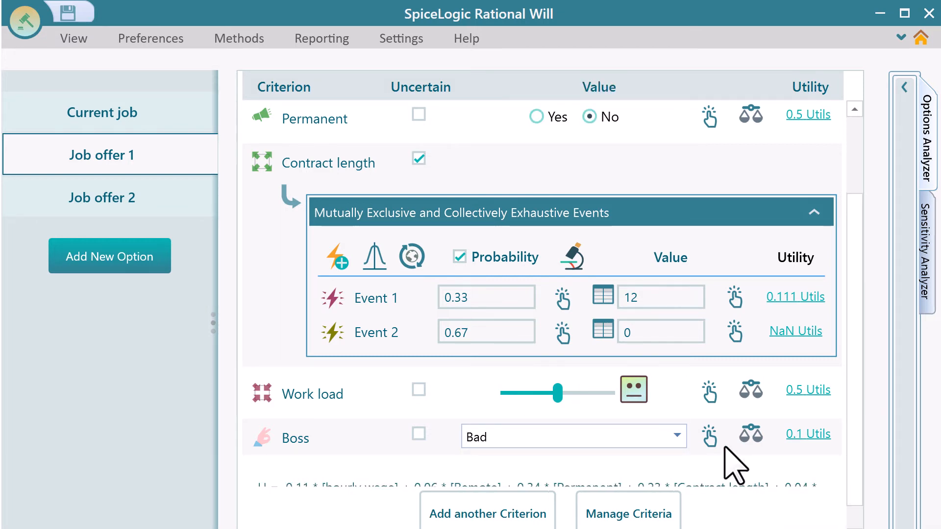
{"action": "left_click", "coordinate": [419, 434]}
{"action": "scroll", "coordinate": [656, 394], "scroll_direction": "down", "scroll_amount": 5}
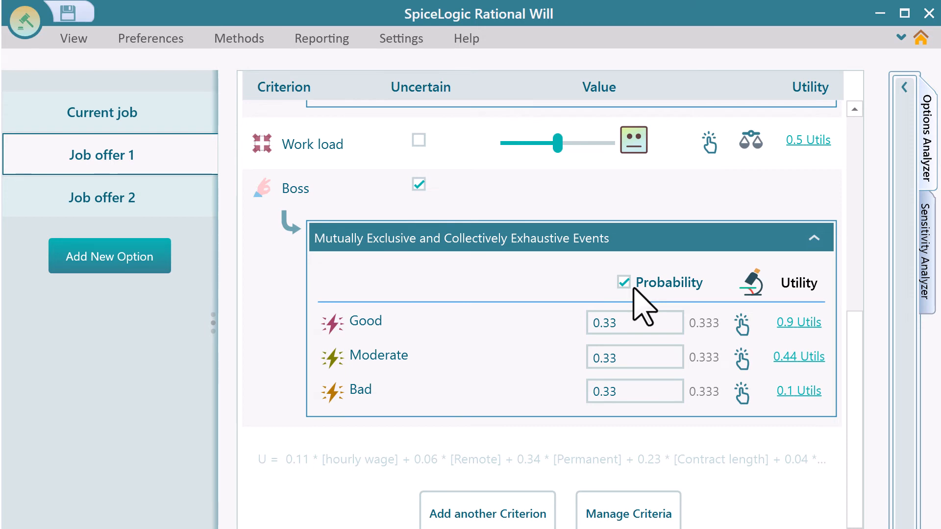
{"action": "left_click", "coordinate": [654, 290]}
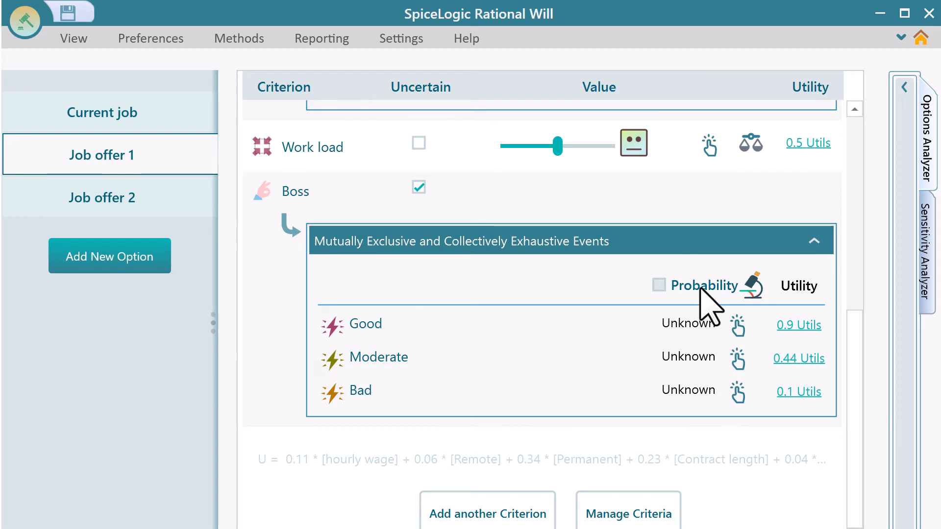
Rate Job offer 2 with an hourly wage of $97, Remote Yes and a contract length of 24 months.
{"action": "mouse_move", "coordinate": [92, 197]}
{"action": "left_mouse_down"}
{"action": "mouse_move", "coordinate": [96, 190]}
{"action": "mouse_move", "coordinate": [94, 199]}
{"action": "left_mouse_up"}
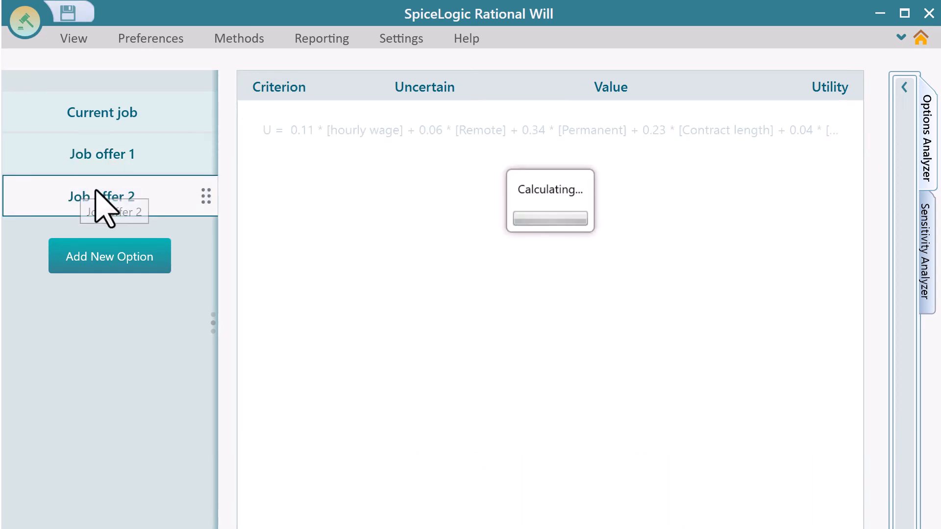
{"action": "left_click", "coordinate": [572, 124]}
{"action": "type", "text": "97"}
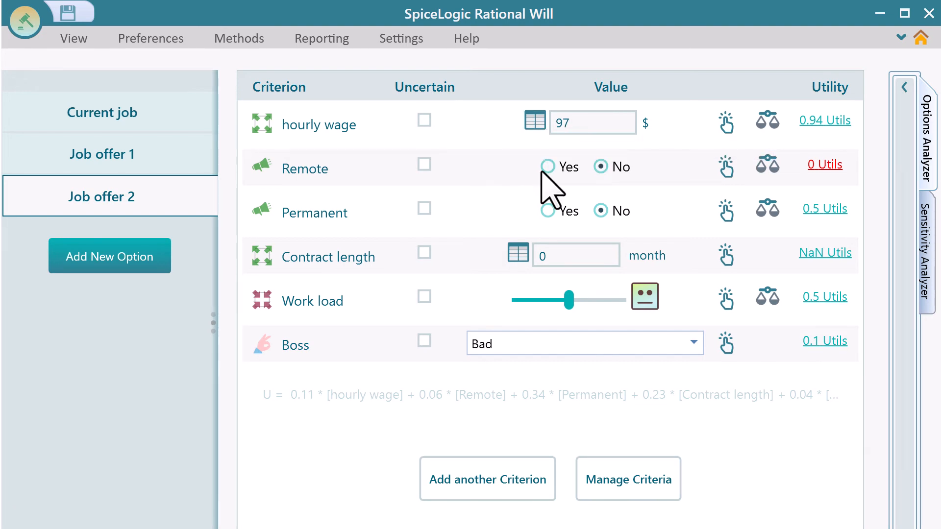
{"action": "left_click", "coordinate": [548, 167]}
{"action": "left_click", "coordinate": [558, 256]}
{"action": "type", "text": "24"}
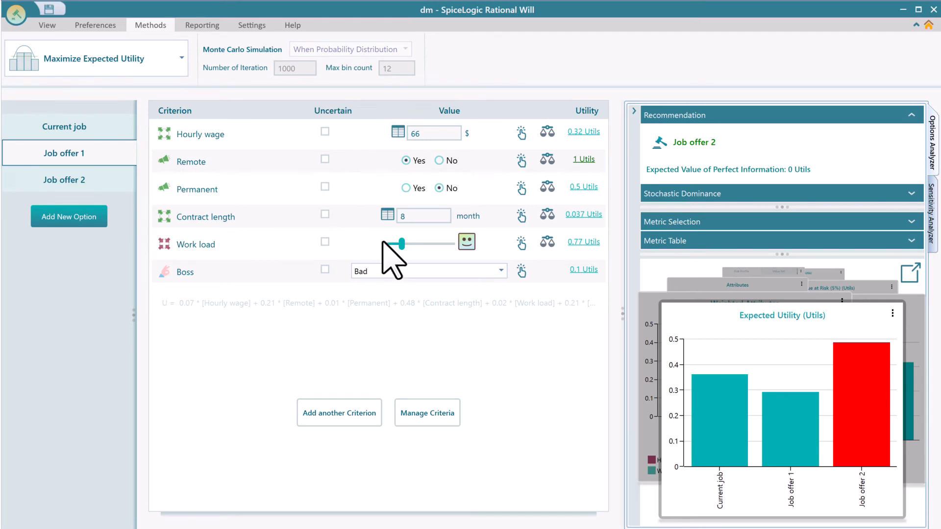
Set Job offer 1's work load to the lightest level and its Boss rating to Moderate.
{"action": "mouse_move", "coordinate": [402, 244]}
{"action": "left_mouse_down"}
{"action": "mouse_move", "coordinate": [459, 251]}
{"action": "mouse_move", "coordinate": [386, 245]}
{"action": "left_mouse_up"}
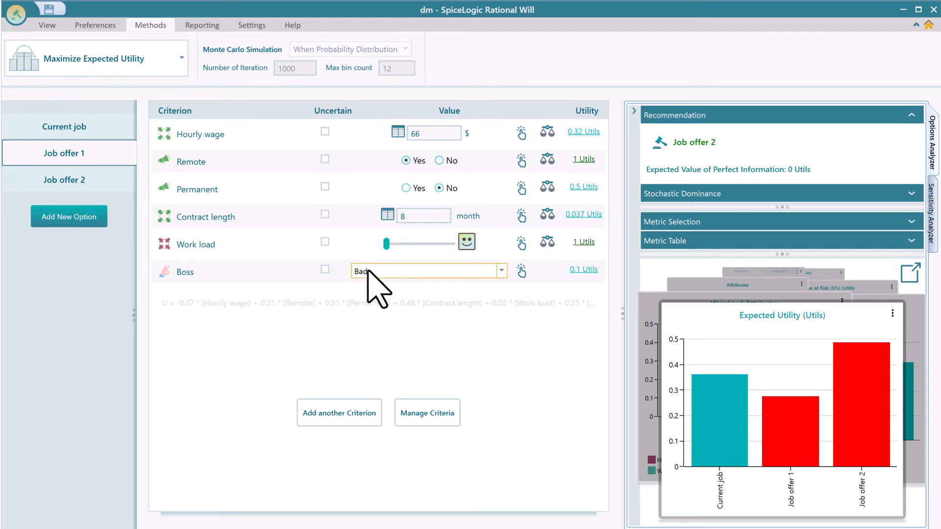
{"action": "left_click", "coordinate": [417, 273]}
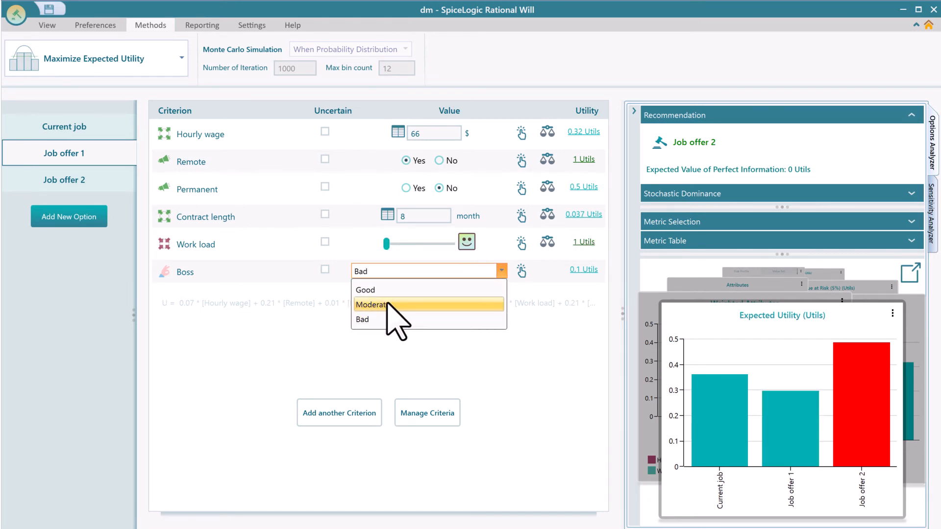
{"action": "left_click", "coordinate": [384, 305]}
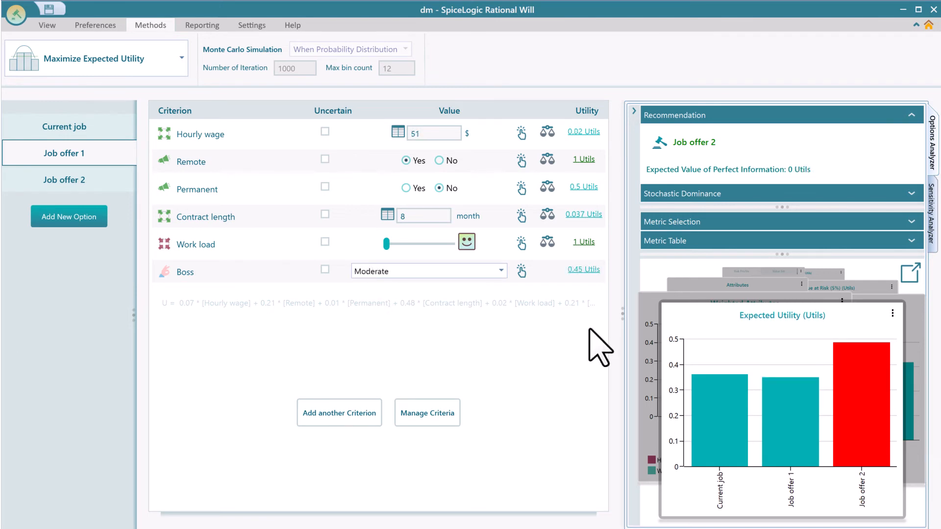
Examine the Weighted Attributes, Attributes and Range charts of the three options and their values in the metric table.
{"action": "left_click", "coordinate": [651, 346]}
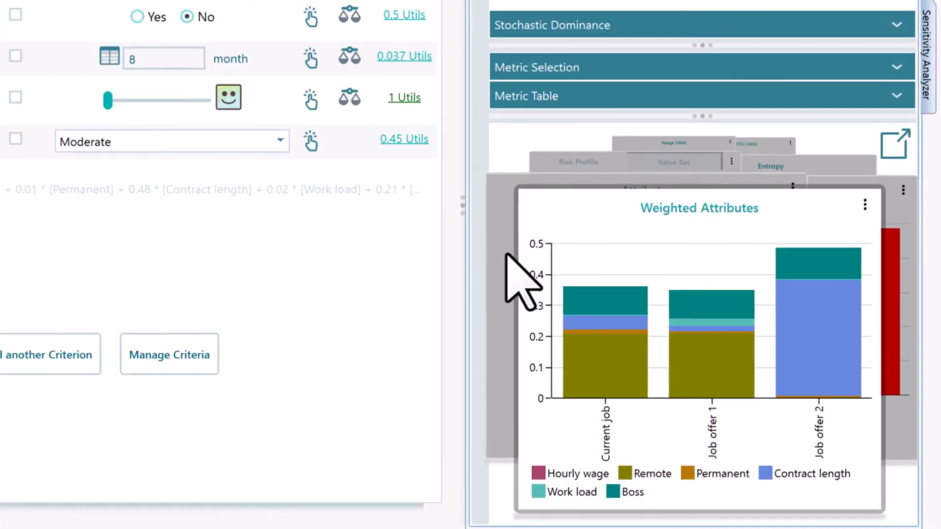
{"action": "left_click", "coordinate": [507, 255]}
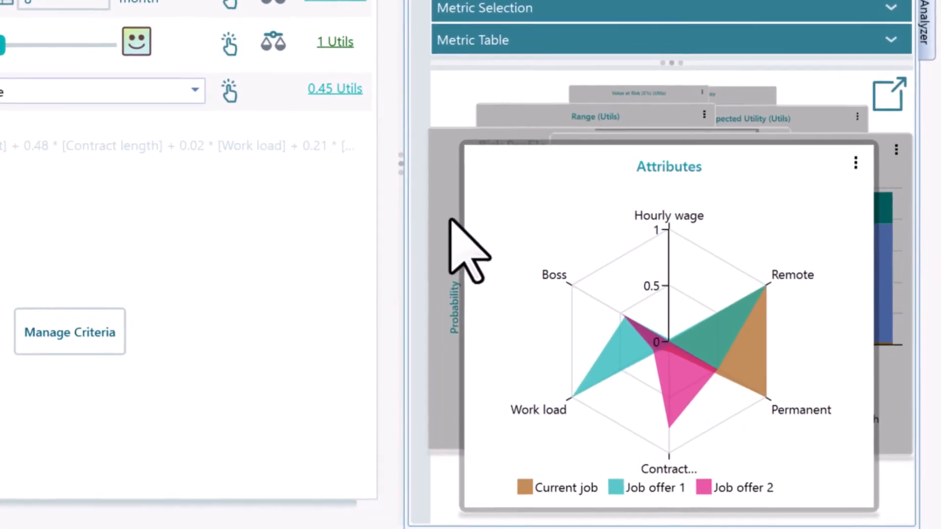
{"action": "left_click", "coordinate": [507, 254]}
{"action": "left_click", "coordinate": [507, 255]}
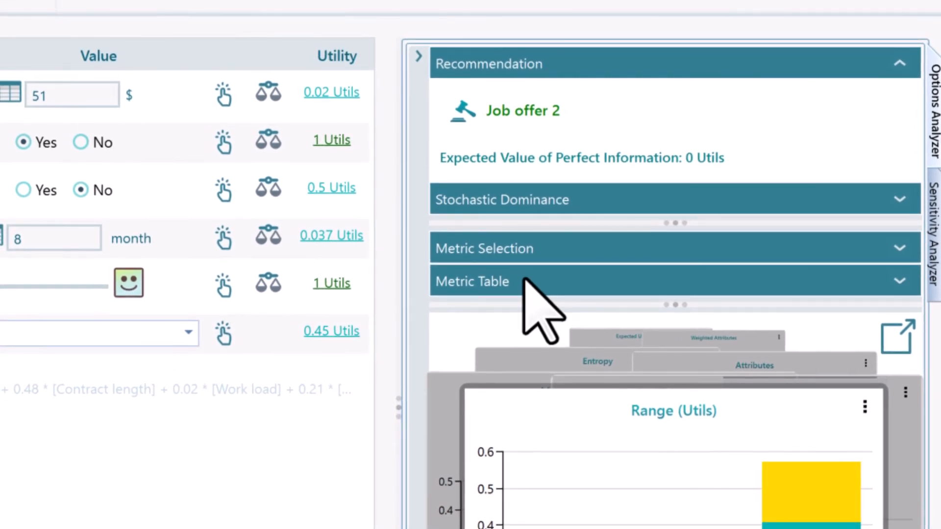
{"action": "left_click", "coordinate": [516, 73]}
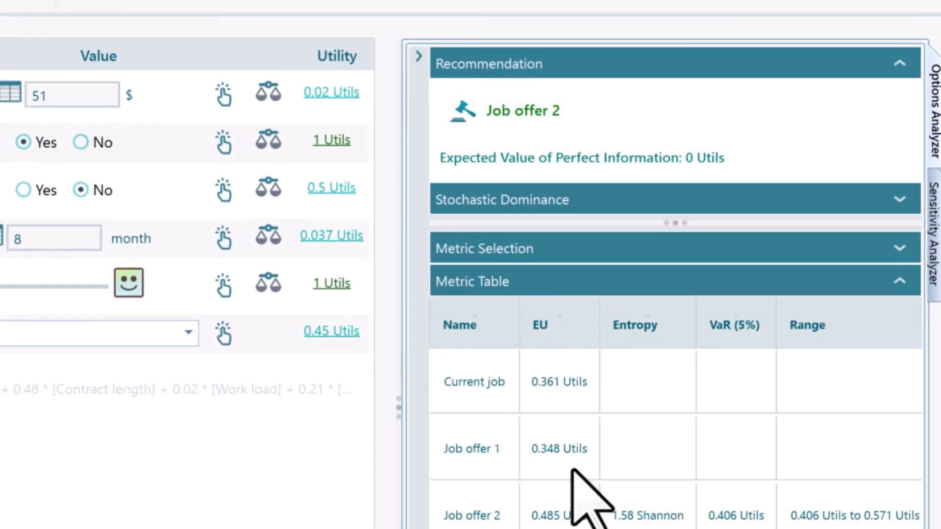
{"action": "left_click", "coordinate": [459, 256]}
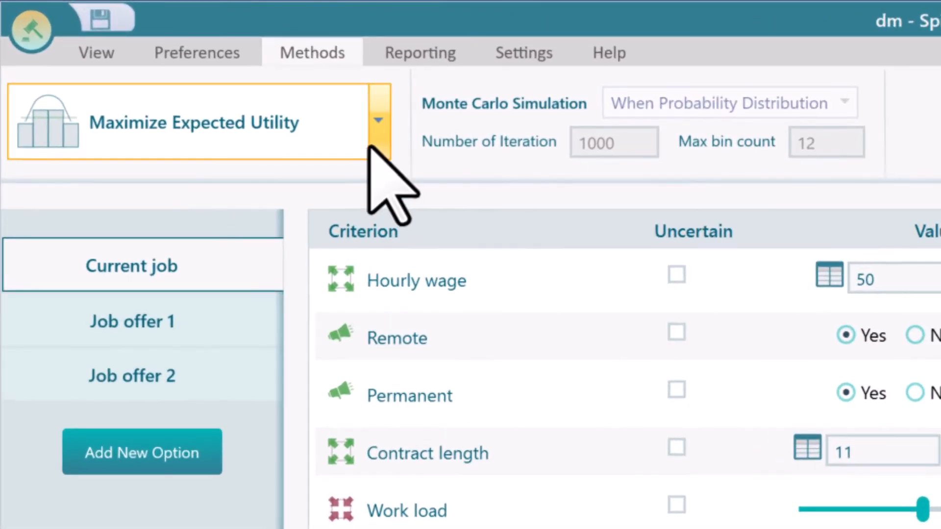
Change the decision method from Maximize Expected Utility to Maximin.
{"action": "left_click", "coordinate": [182, 64]}
{"action": "left_click", "coordinate": [363, 203]}
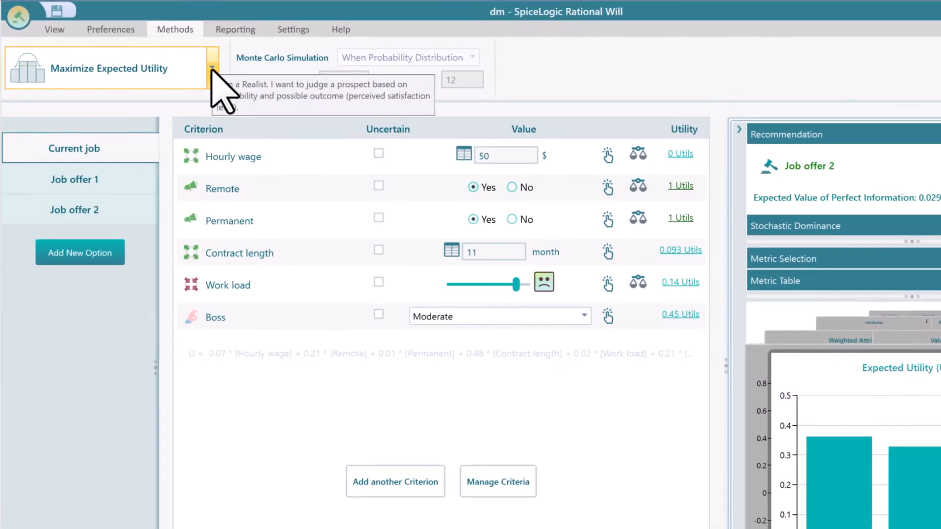
{"action": "left_click", "coordinate": [214, 65]}
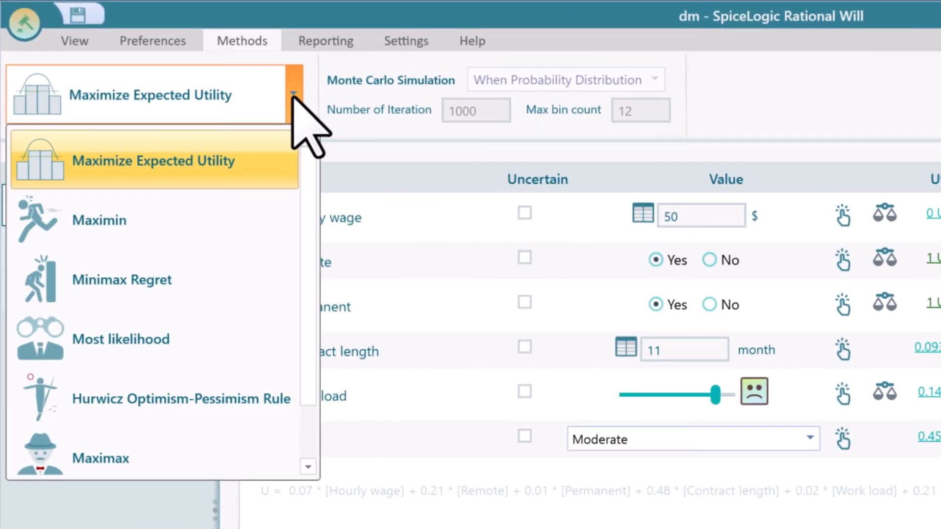
{"action": "left_click", "coordinate": [235, 228]}
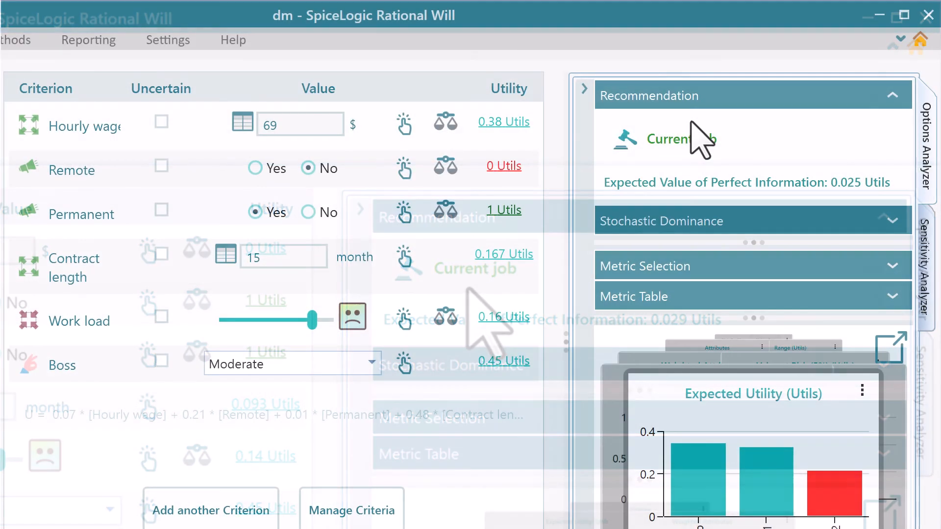
Open the one-way sensitivity analysis for Job offer 2's contract length and set that contract length to 15 months.
{"action": "left_click", "coordinate": [931, 260]}
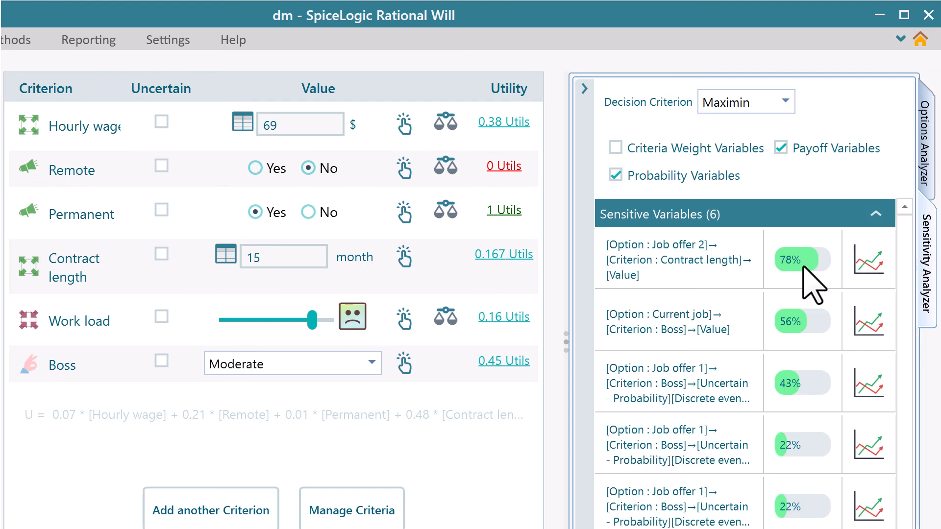
{"action": "left_click", "coordinate": [868, 262]}
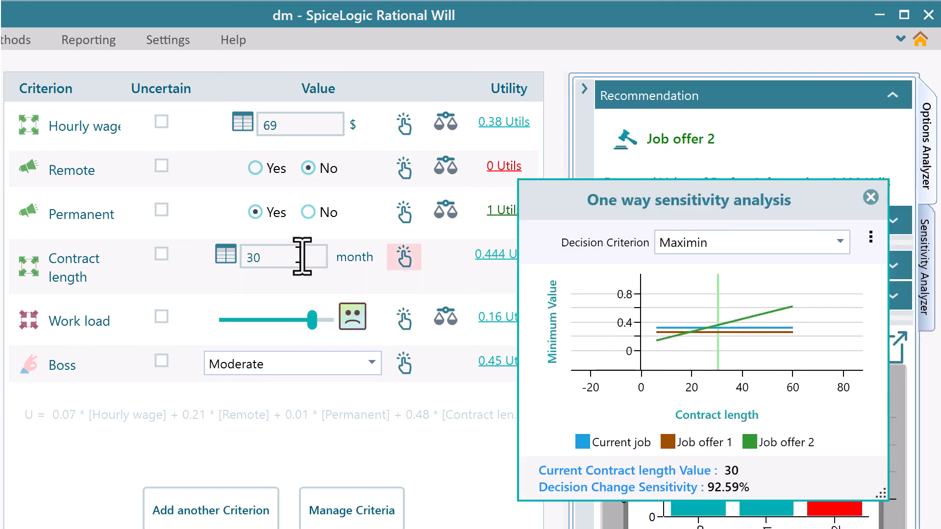
{"action": "left_click", "coordinate": [300, 264]}
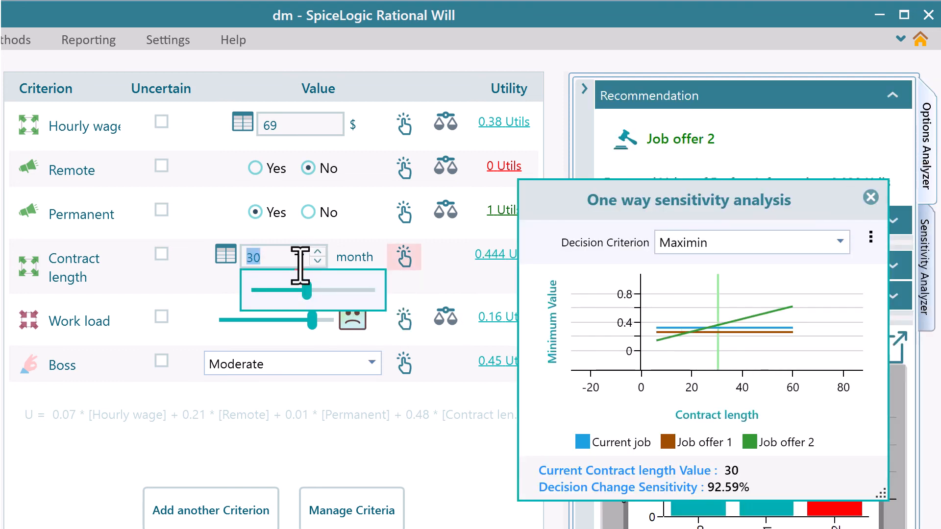
{"action": "mouse_move", "coordinate": [306, 290]}
{"action": "left_mouse_down"}
{"action": "mouse_move", "coordinate": [267, 290]}
{"action": "mouse_move", "coordinate": [331, 290]}
{"action": "mouse_move", "coordinate": [274, 290]}
{"action": "left_mouse_up"}
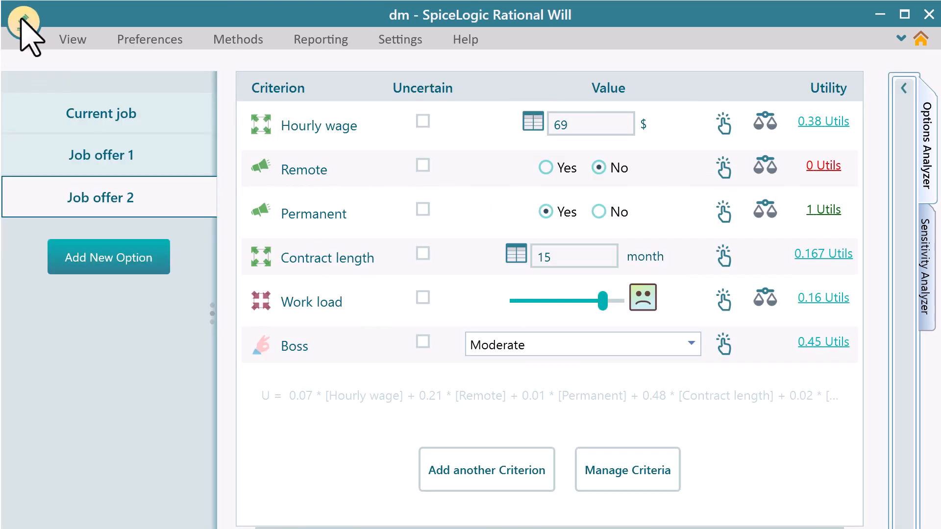
Save the decision matrix in Downloads under the file name "which job offer to choose".
{"action": "left_click", "coordinate": [25, 22]}
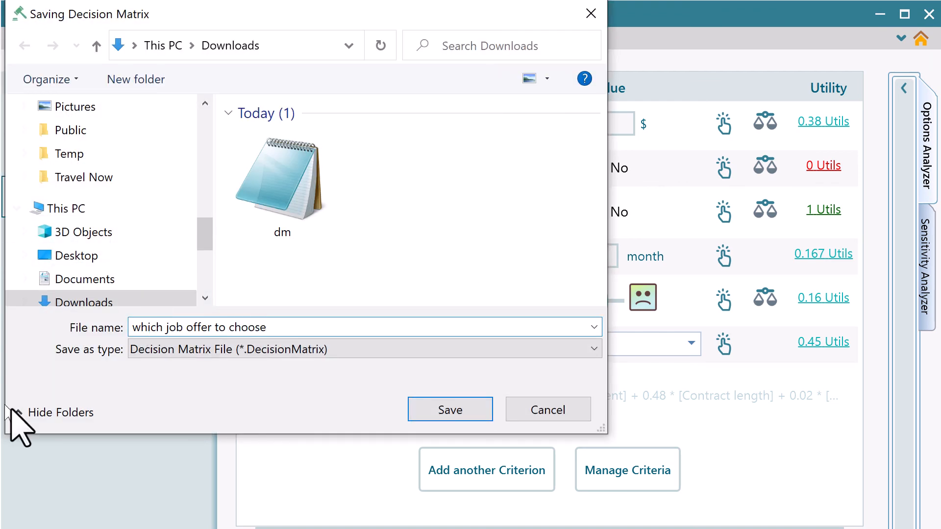
{"action": "left_click", "coordinate": [459, 411]}
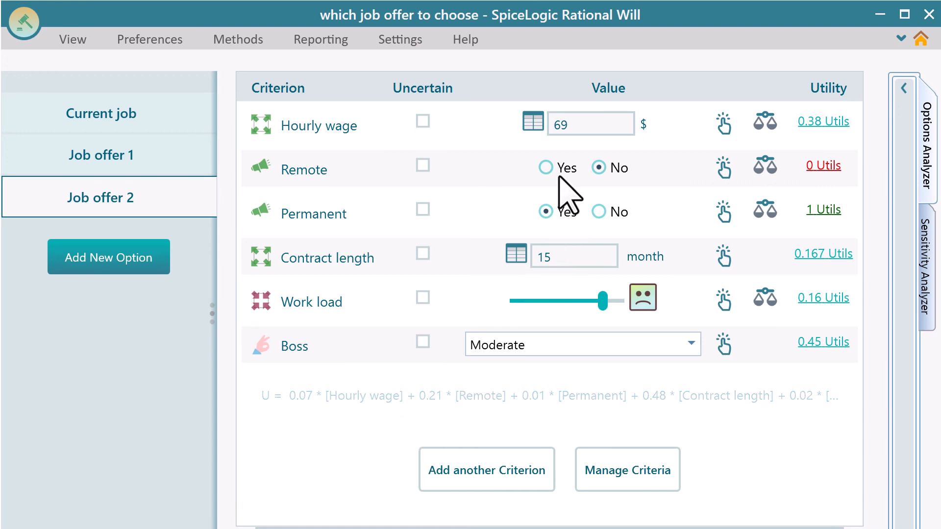
Export the decision analysis as a PDF report and look through its pages.
{"action": "left_click", "coordinate": [336, 42]}
{"action": "left_click", "coordinate": [67, 91]}
{"action": "left_click_drag", "start_coordinate": [871, 169], "coordinate": [899, 479]}
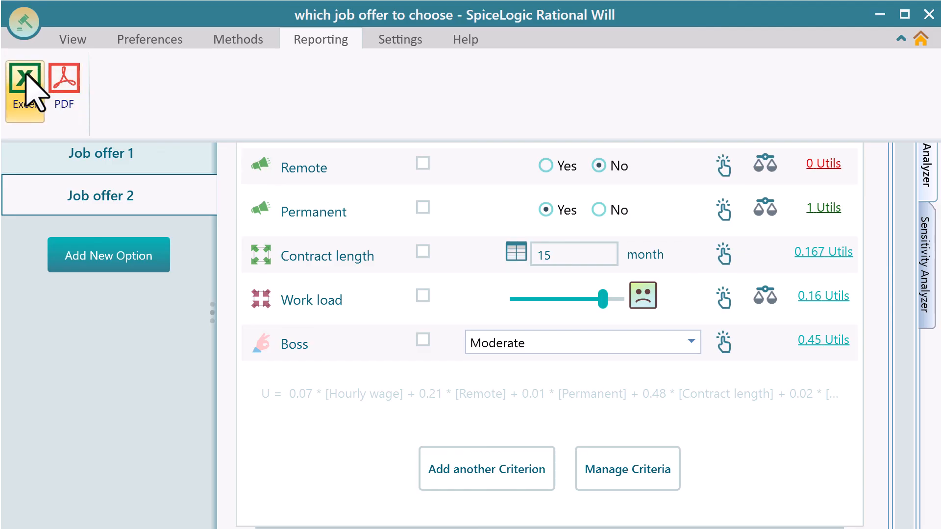
Export the decision analysis to an Excel workbook and look through the report down to the dominance results.
{"action": "left_click", "coordinate": [27, 86]}
{"action": "scroll", "coordinate": [632, 271], "scroll_direction": "down", "scroll_amount": 3}
{"action": "scroll", "coordinate": [638, 288], "scroll_direction": "down", "scroll_amount": 5}
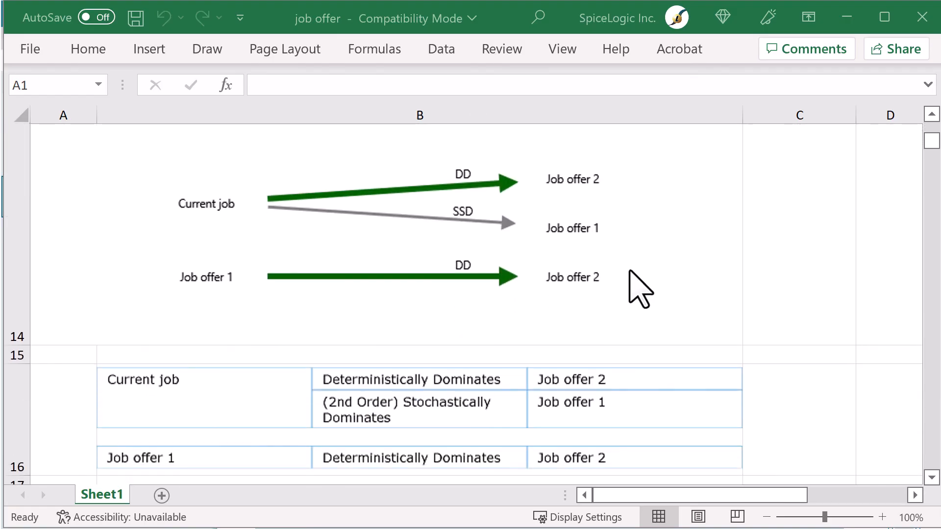